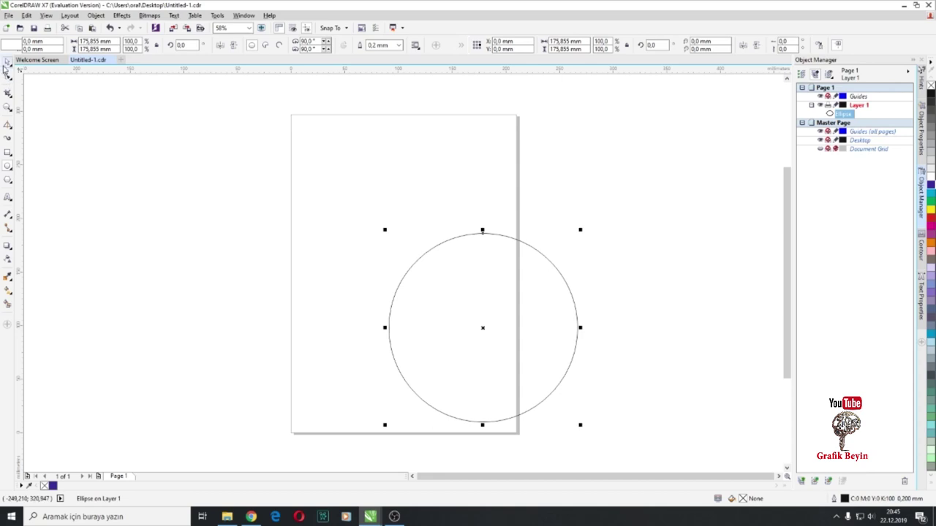
Move the circle to the upper middle of the page and add an artistic text letter S beside the page.
left_click_drag(460, 334, 384, 251)
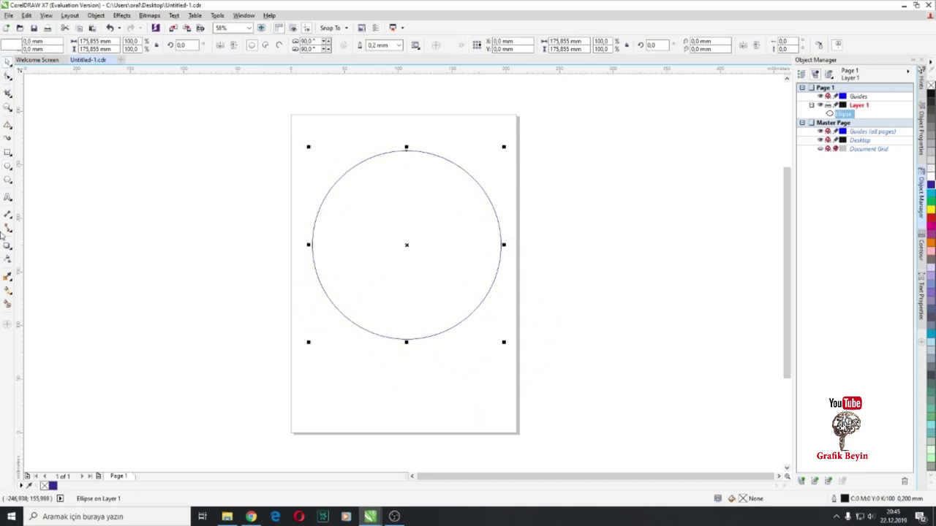
left_click(9, 198)
left_click(191, 201)
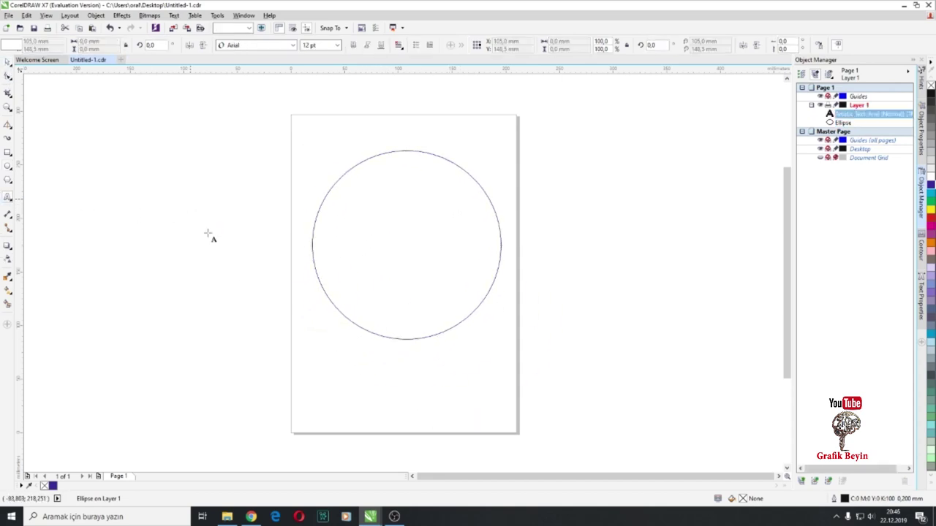
key("Escape")
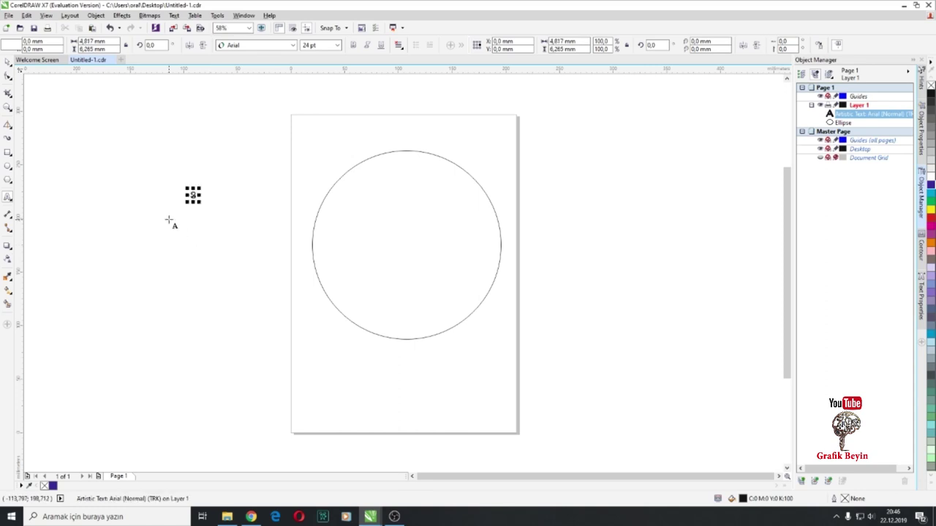
key("space")
left_click(208, 203)
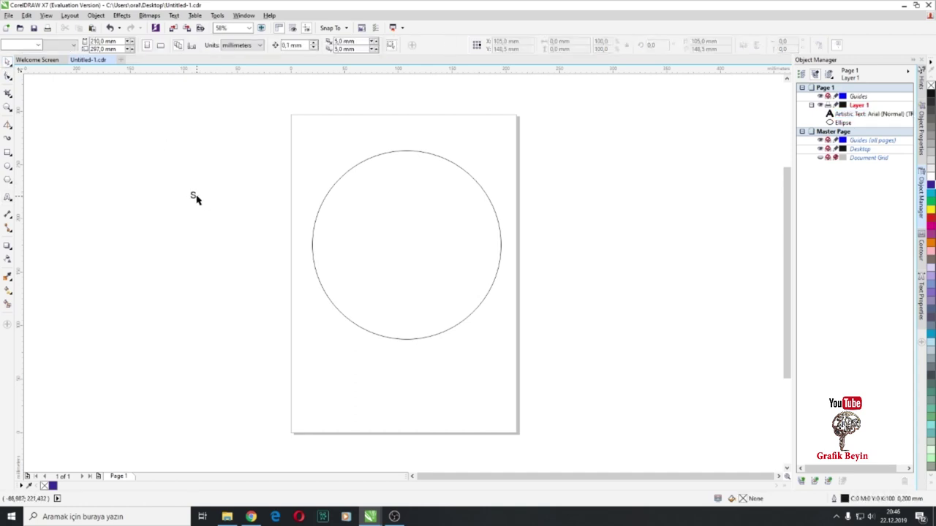
Enlarge the letter S to about 132 x 171 mm and place it over the circle.
left_click(193, 197)
left_click_drag(196, 199, 394, 358)
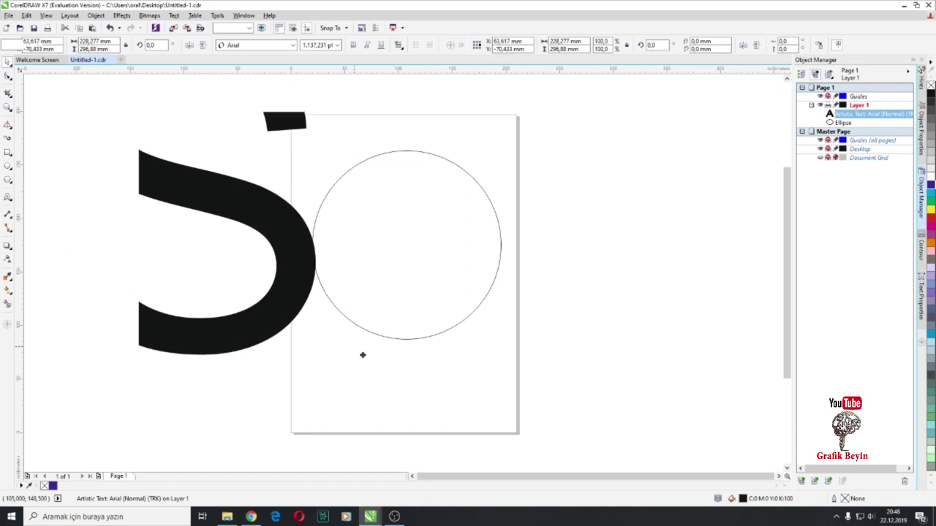
left_click_drag(535, 111, 490, 161)
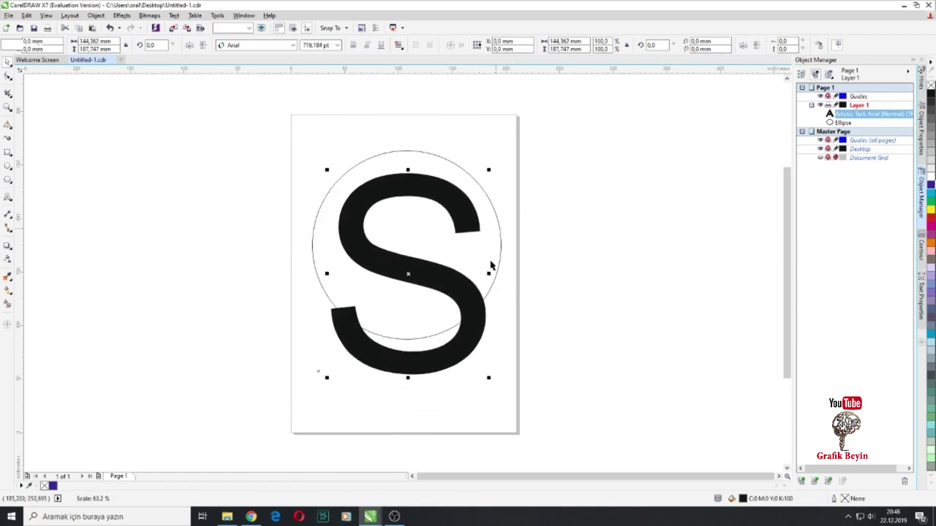
mouse_move(479, 296)
left_mouse_down()
mouse_move(475, 272)
mouse_move(498, 331)
mouse_move(489, 348)
mouse_move(474, 301)
left_mouse_up()
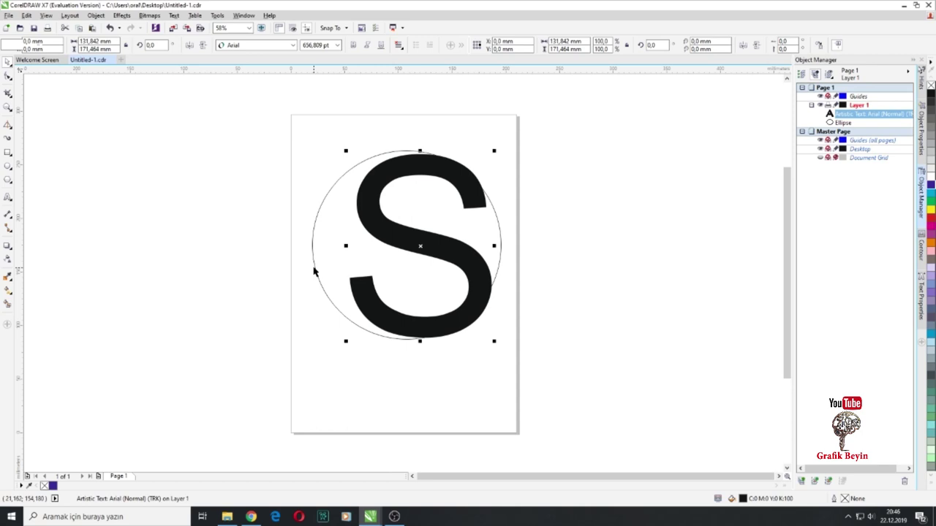
Trim the circle with the overlapping letter S.
left_click(314, 272, "shift")
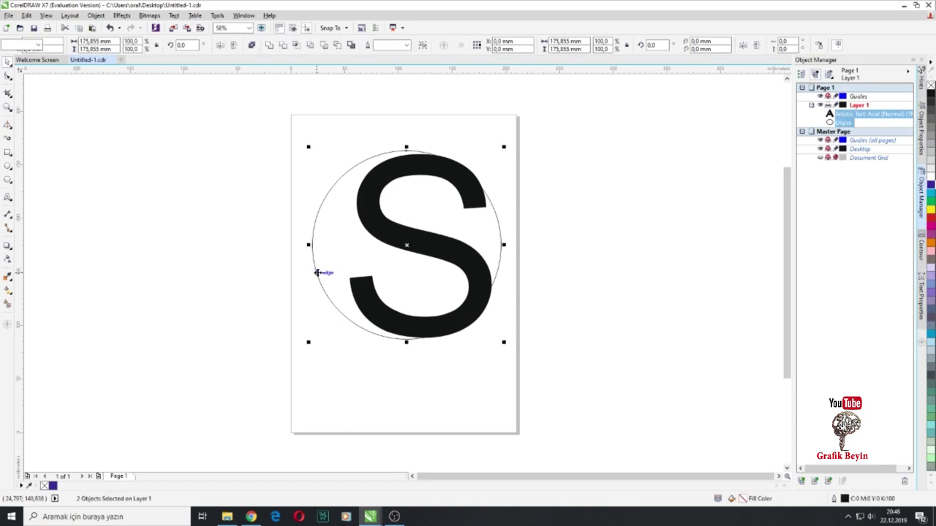
left_click(283, 45)
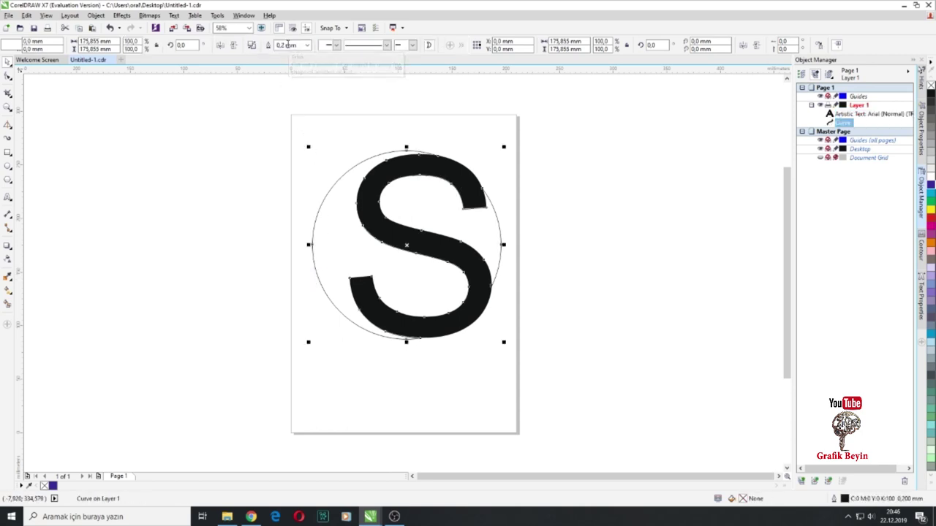
right_click(454, 179)
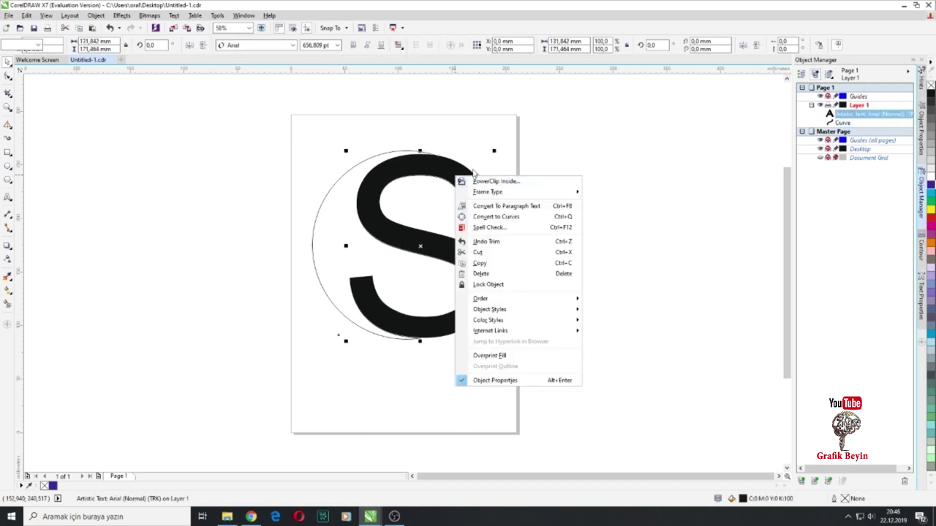
left_click(447, 152)
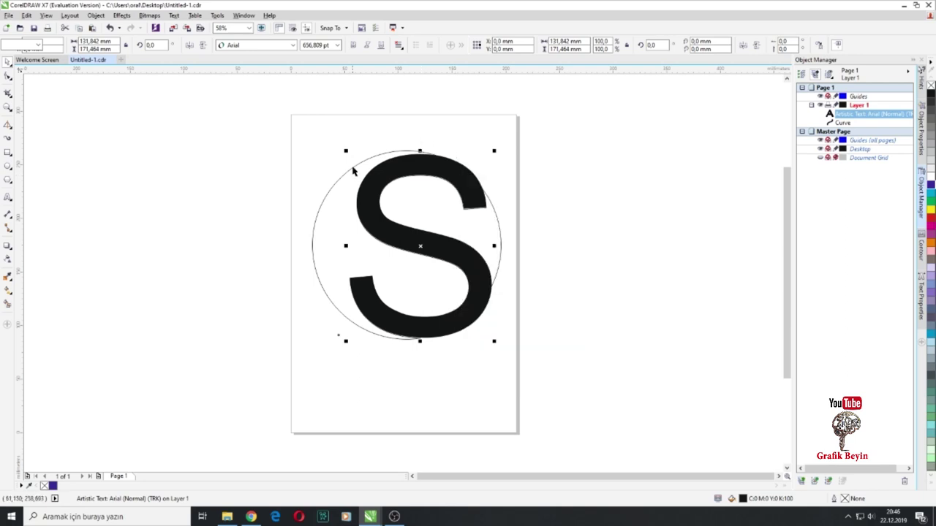
Combine the letter S and the trimmed circle into a single curve.
left_click(340, 183, "shift")
right_click(403, 174)
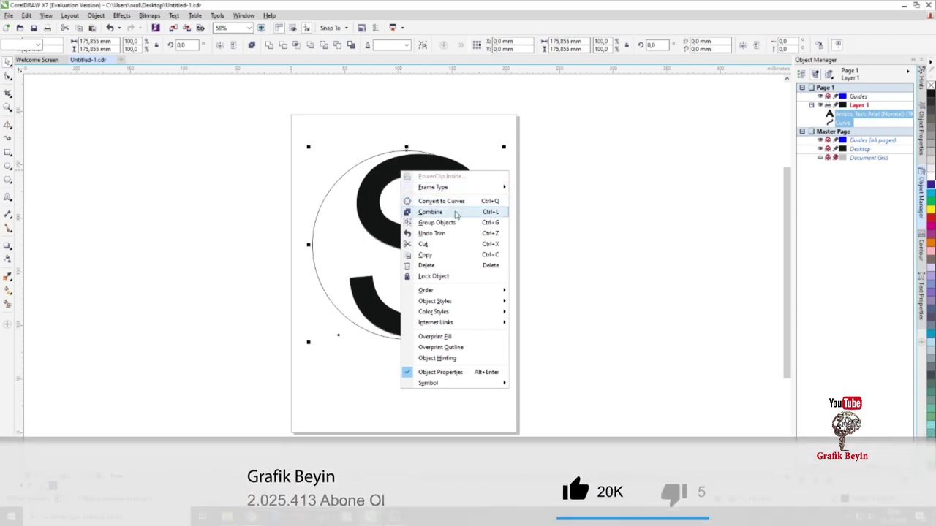
left_click(431, 212)
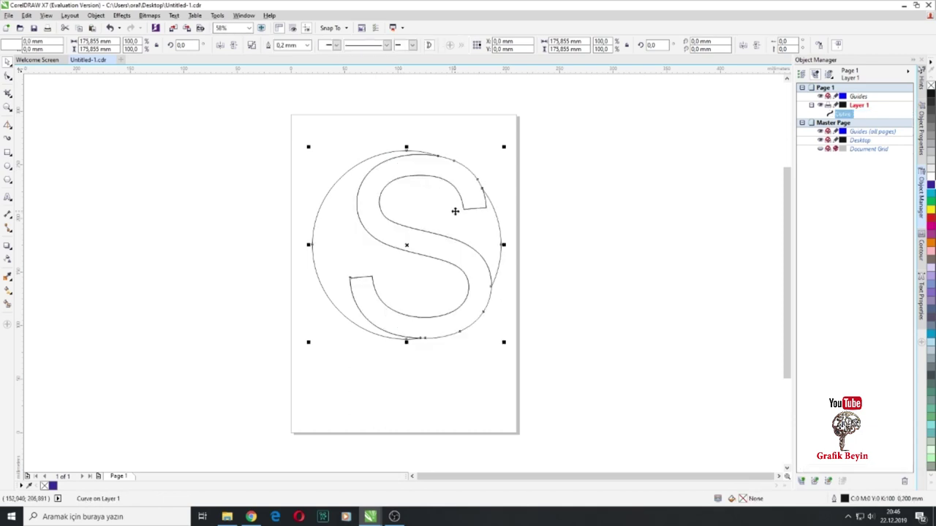
left_click(521, 189)
double_click(473, 196)
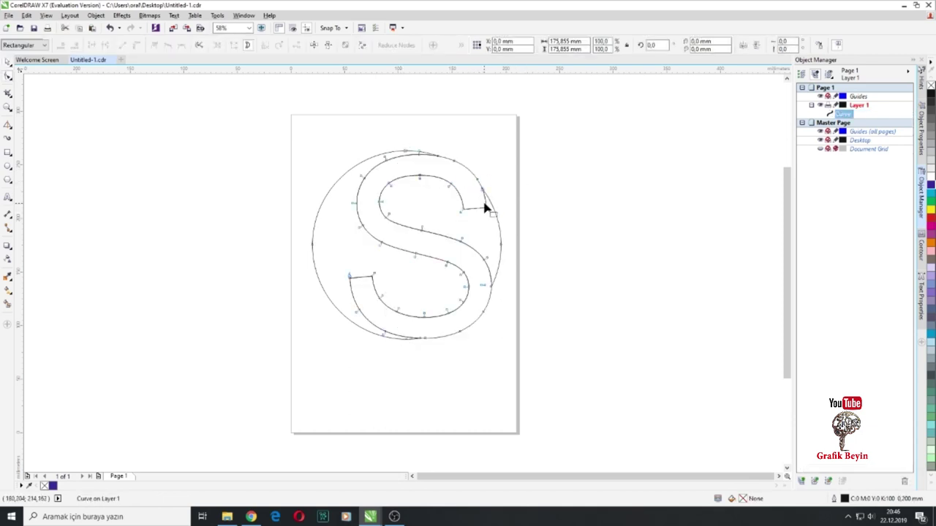
Undo the combine, the trim and the last move of the letter S.
key("ctrl+z")
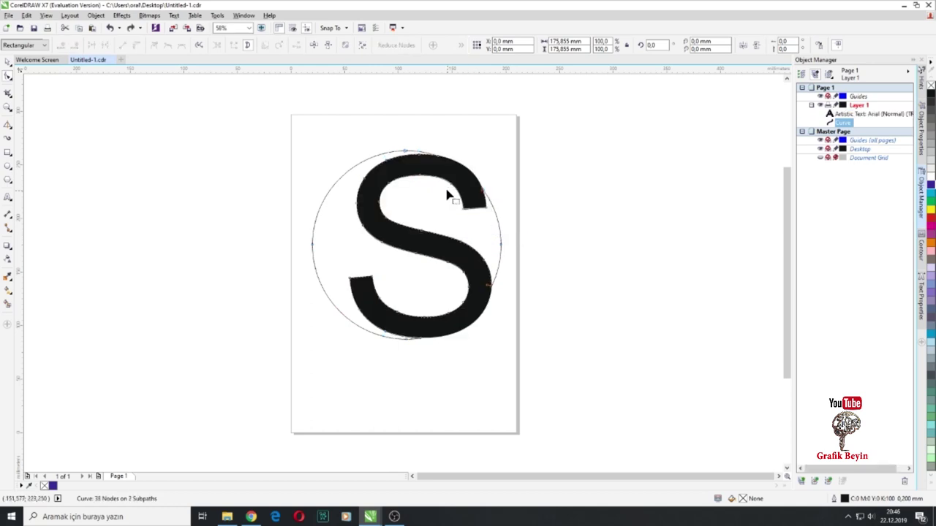
right_click(454, 179)
key("Escape")
key("ctrl+z")
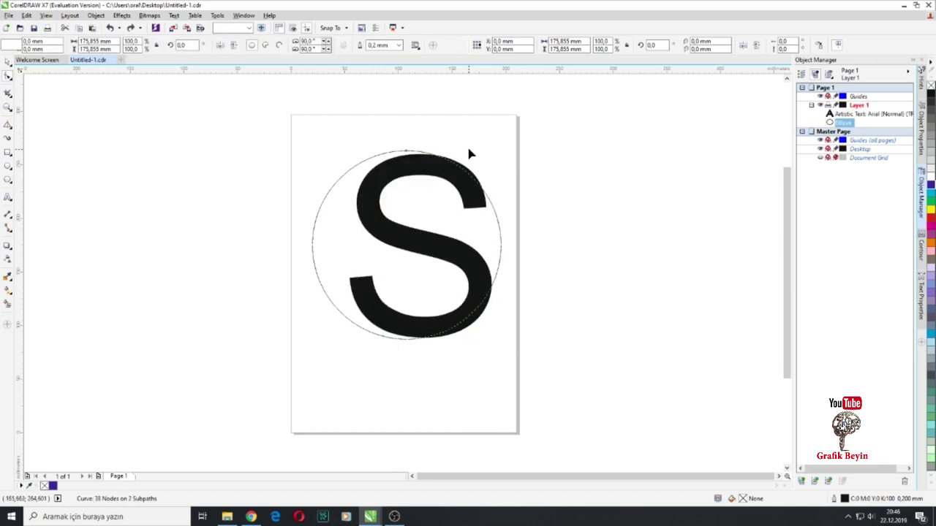
key("ctrl+z")
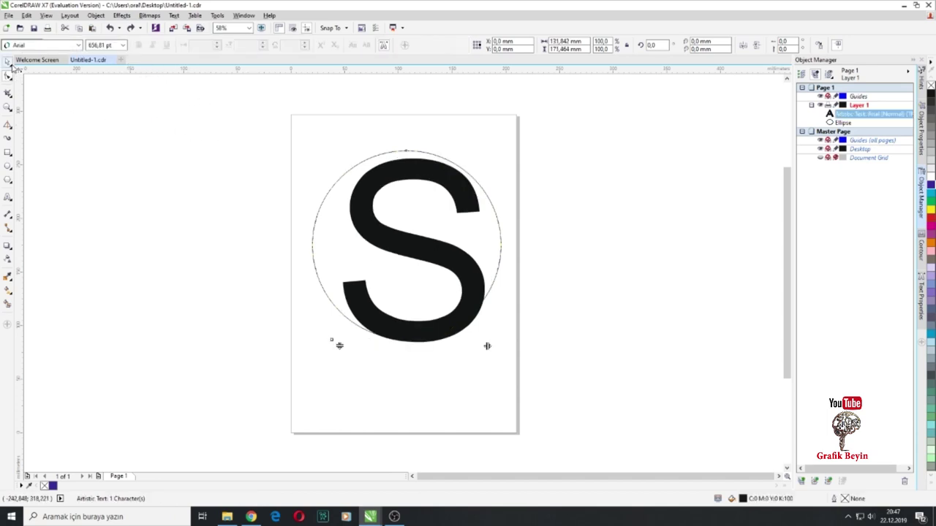
Shift the letter S slightly so it overlaps the circle's right edge, and trim the circle with it.
left_click(7, 61)
left_click(414, 249)
left_click_drag(413, 249, 454, 248)
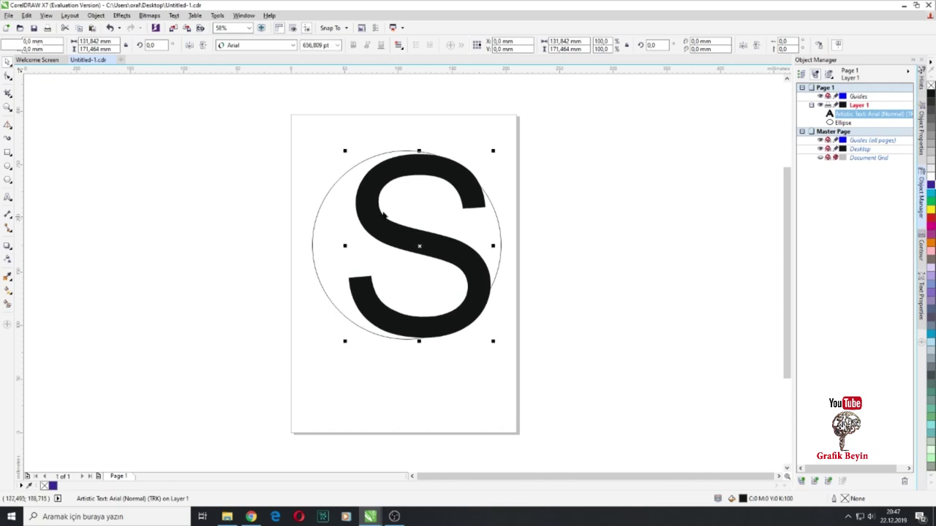
left_click(333, 190, "shift")
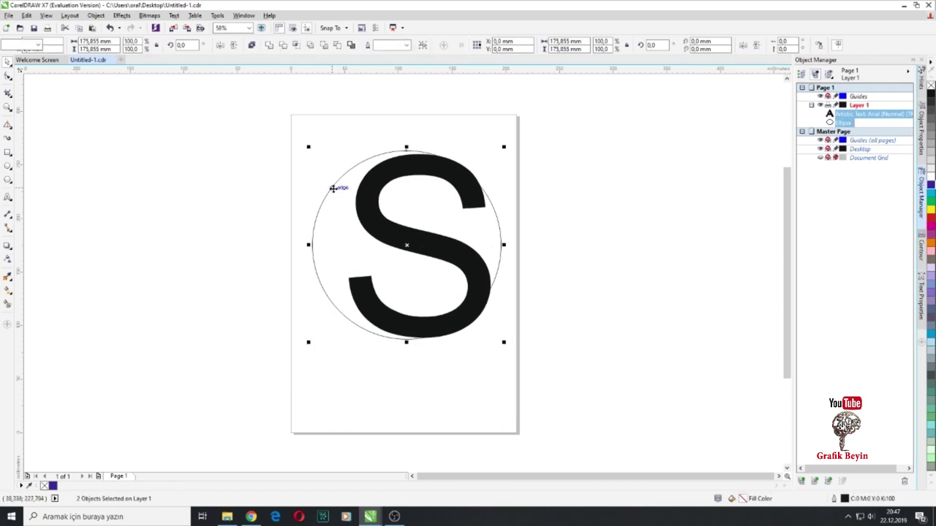
left_click(284, 46)
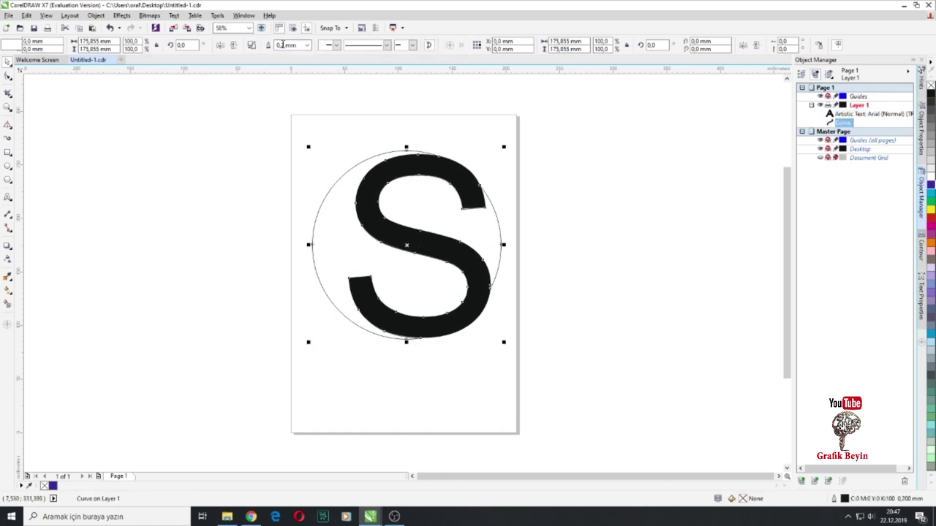
Pull the letter S away from the trimmed circle and delete it.
left_click(512, 188)
left_click_drag(452, 181, 695, 214)
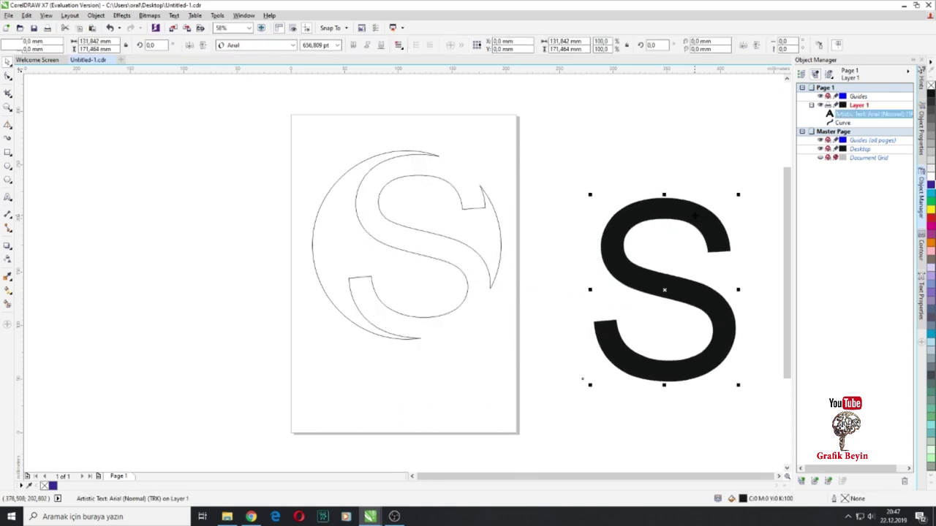
key("Delete")
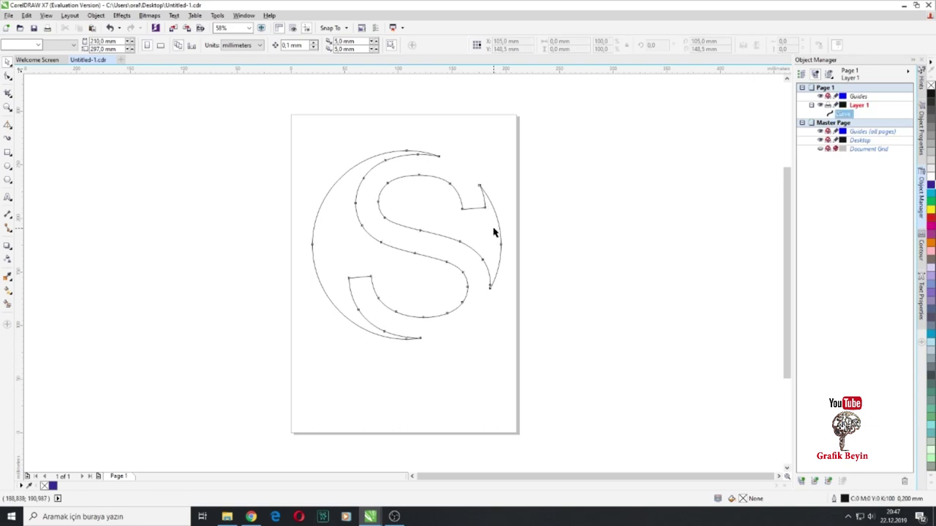
Break the trimmed circle's curve apart into separately selectable pieces.
left_click(496, 233)
right_click(452, 227)
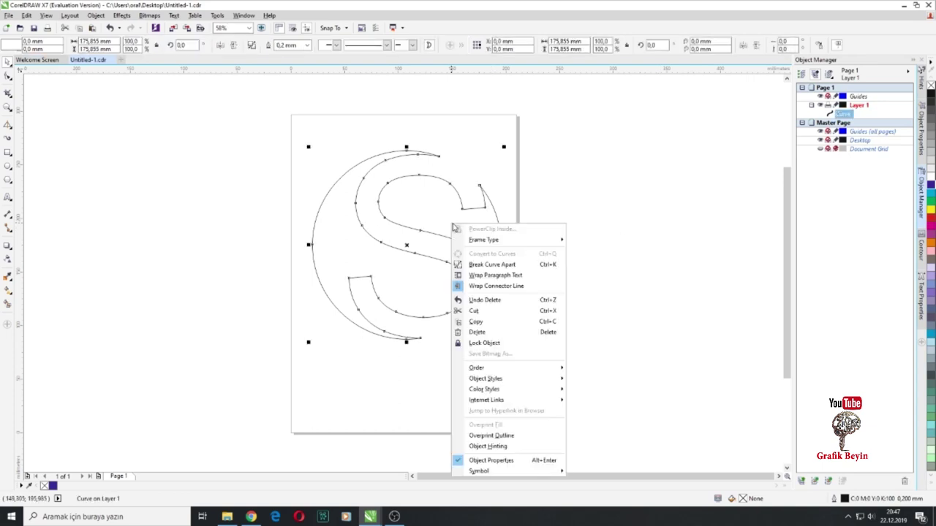
left_click(503, 266)
left_click(528, 215)
left_click(485, 223)
left_click(336, 213)
left_click(267, 207)
Give the left piece of the circle a fountain fill starting with orange C0 M60 Y100 K0 and ending in white.
left_click(337, 236)
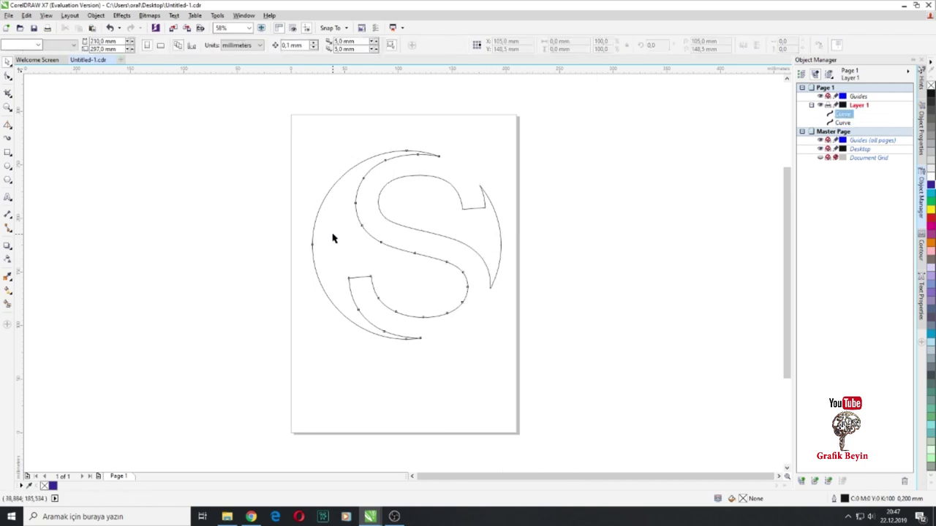
double_click(743, 500)
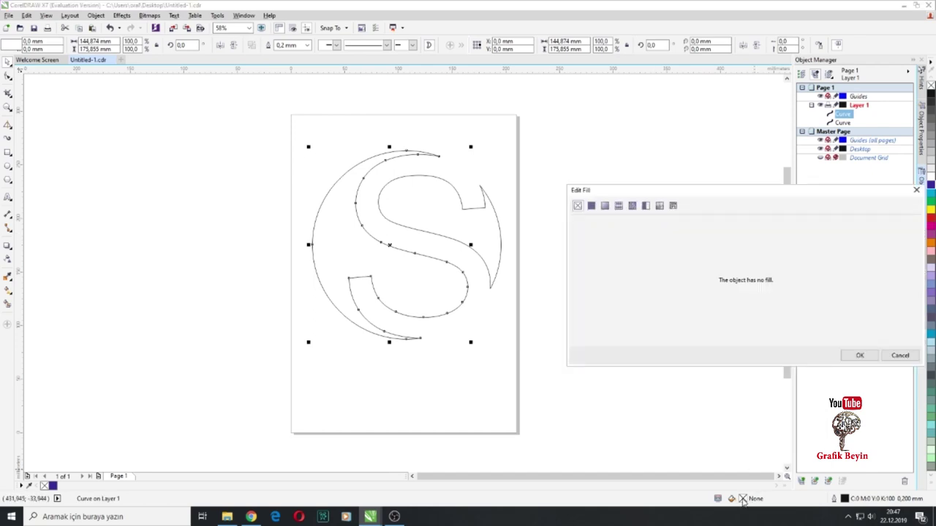
left_click(606, 207)
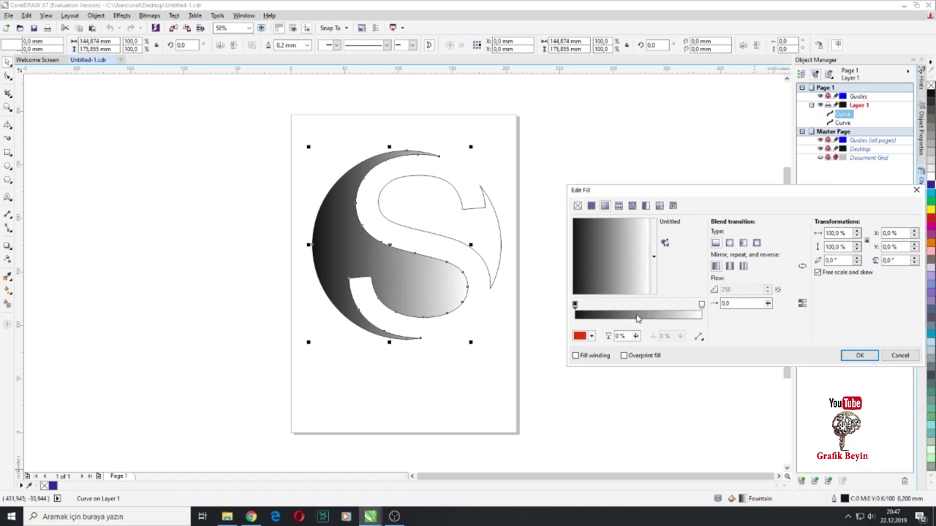
left_click(576, 305)
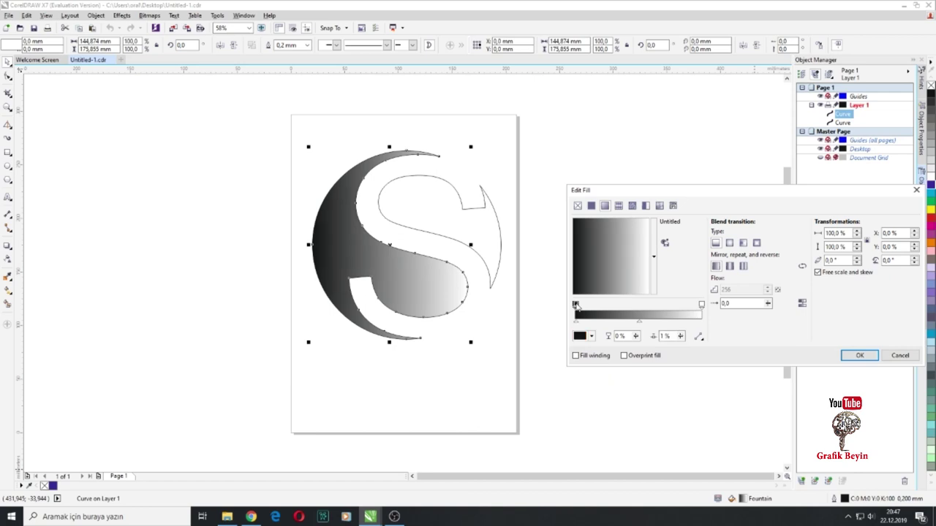
left_click(585, 337)
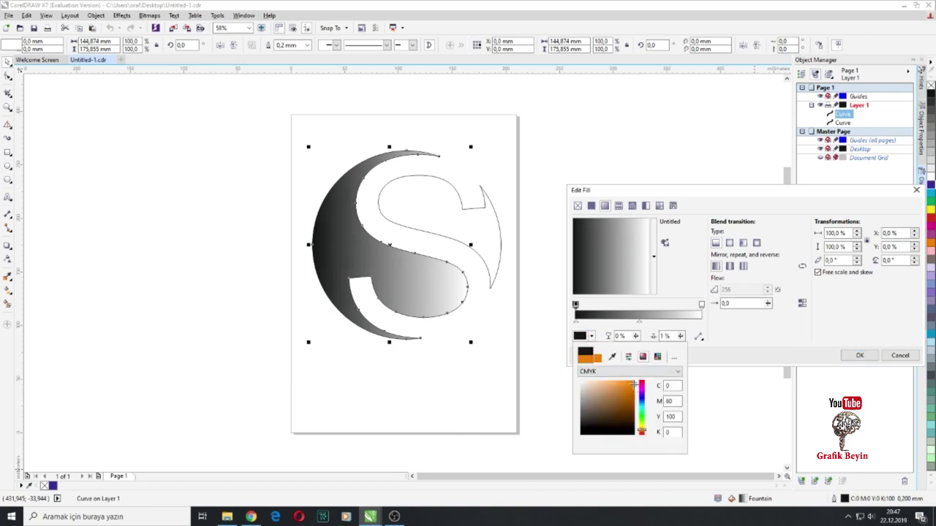
left_click(635, 380)
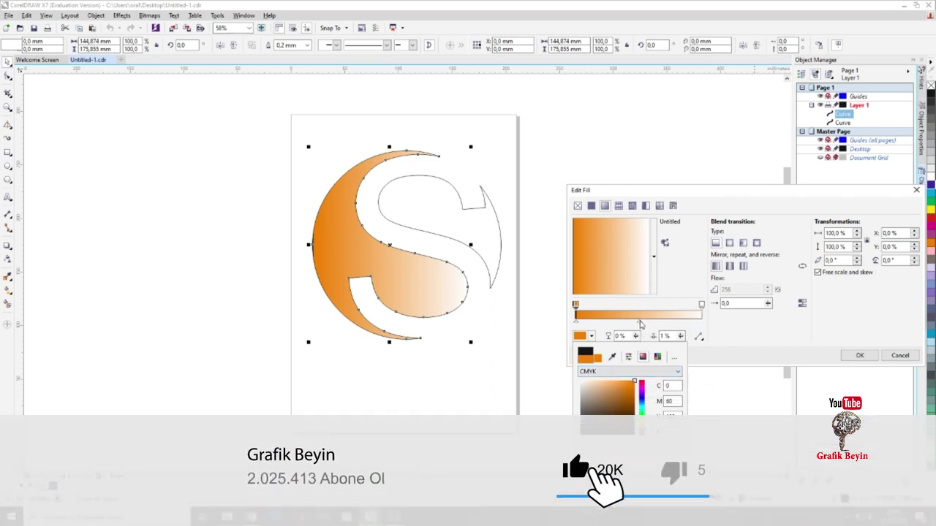
Set the orange-to-white gradient's midpoint to 66% and apply the fill to the left piece.
left_click(643, 322)
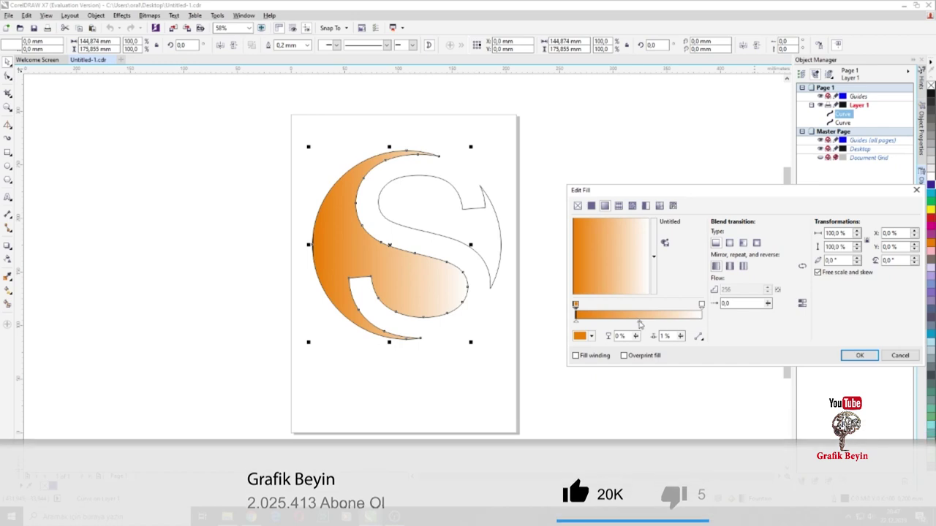
left_click_drag(642, 322, 618, 323)
left_click(630, 322)
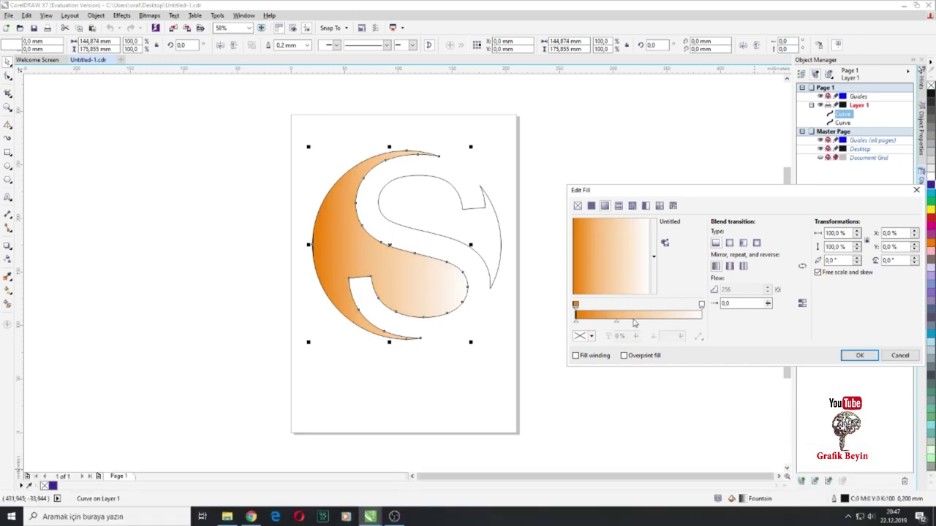
mouse_move(616, 323)
left_mouse_down()
mouse_move(663, 323)
mouse_move(667, 333)
left_mouse_up()
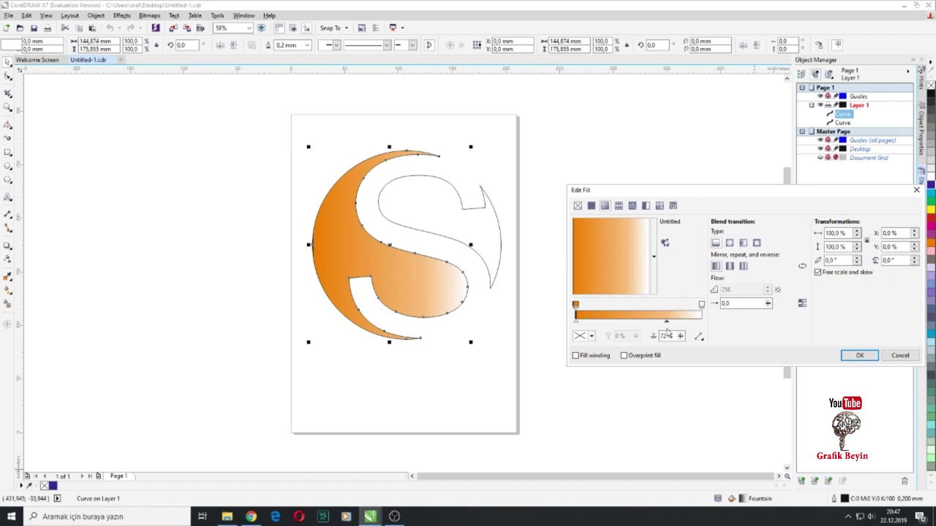
left_click_drag(663, 326, 659, 323)
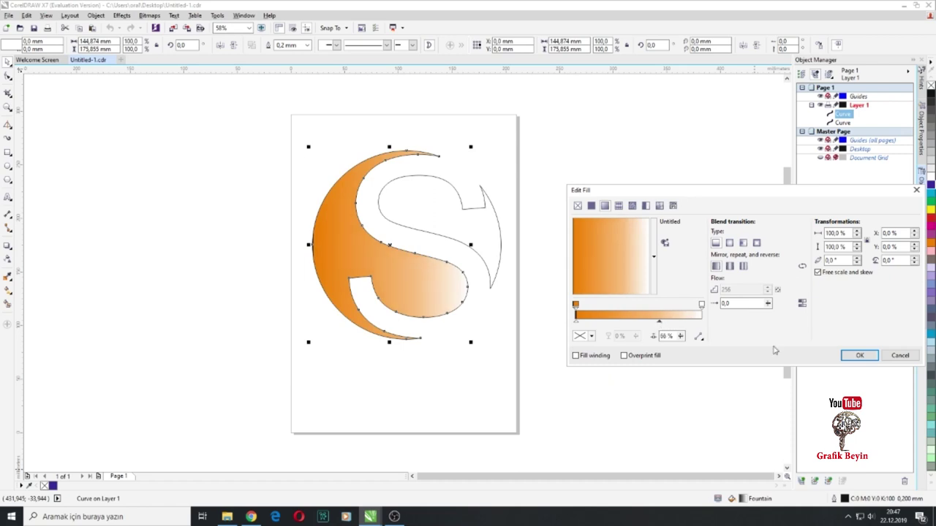
left_click(859, 355)
Give the right piece of the circle a fountain fill starting with purple C95 M100 Y0 K0 and ending in white.
left_click(443, 233)
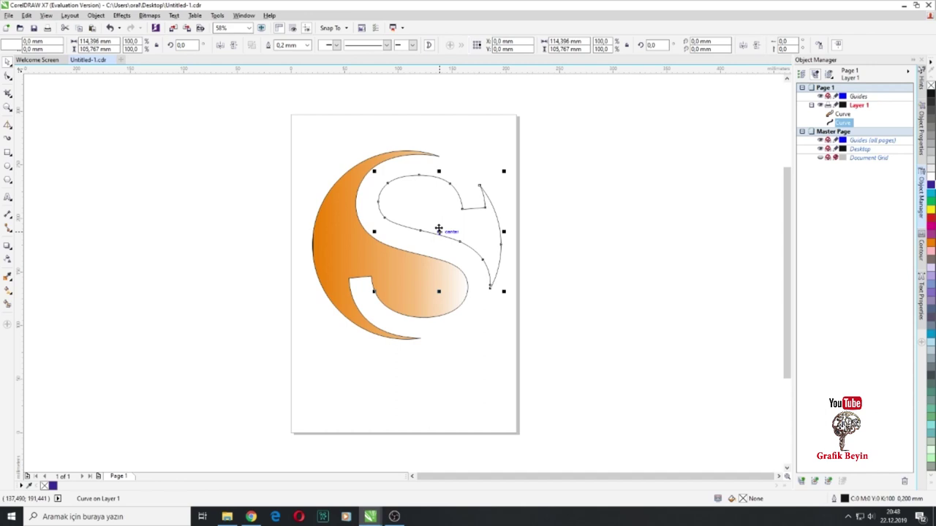
double_click(746, 499)
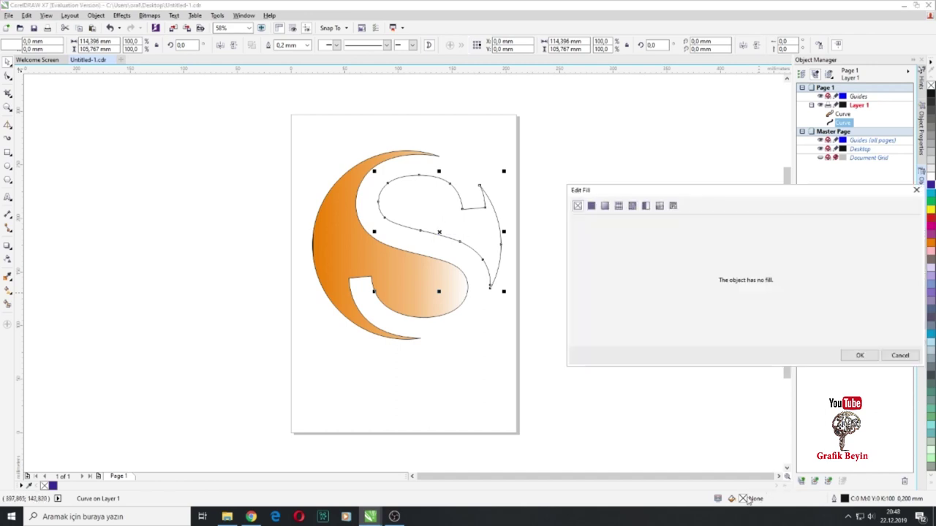
left_click(601, 209)
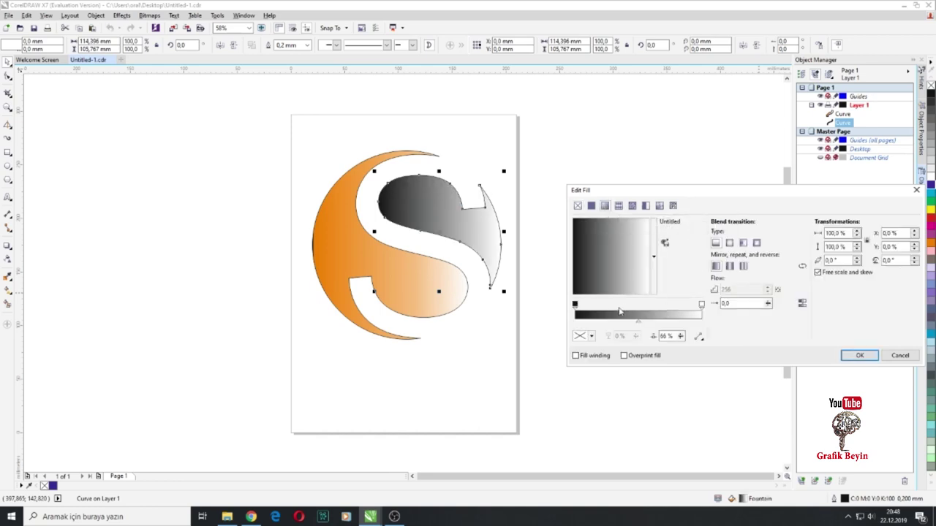
left_click(574, 304)
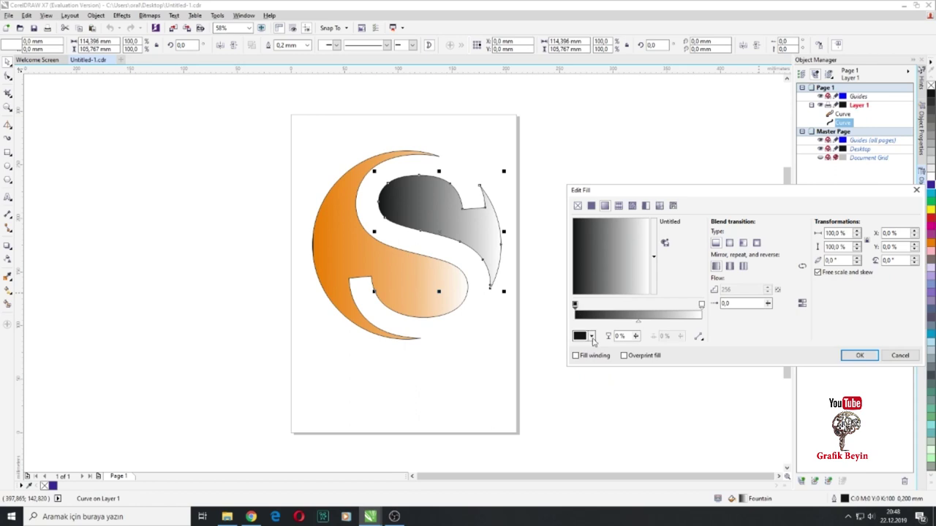
left_click(592, 337)
left_click(641, 399)
left_click(634, 381)
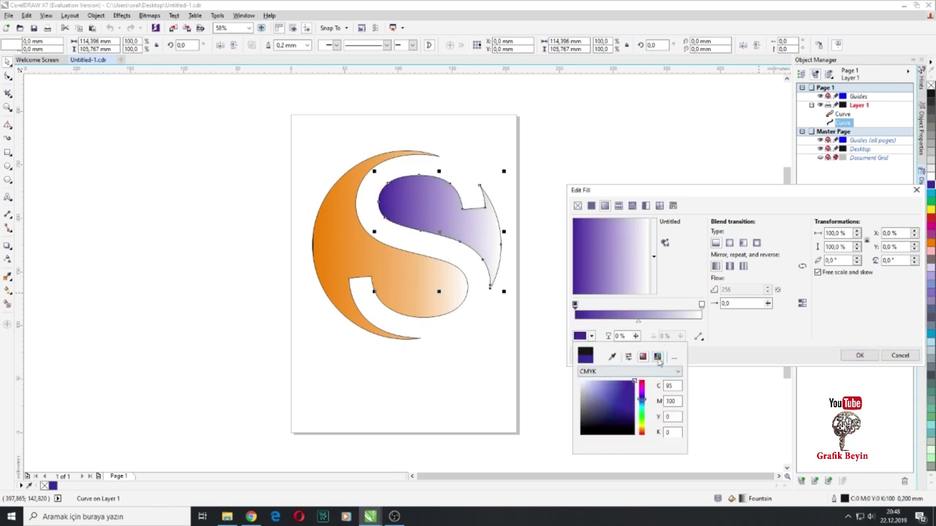
Shift the purple gradient's midpoint toward the white end and apply the fill to the right piece.
left_click(639, 326)
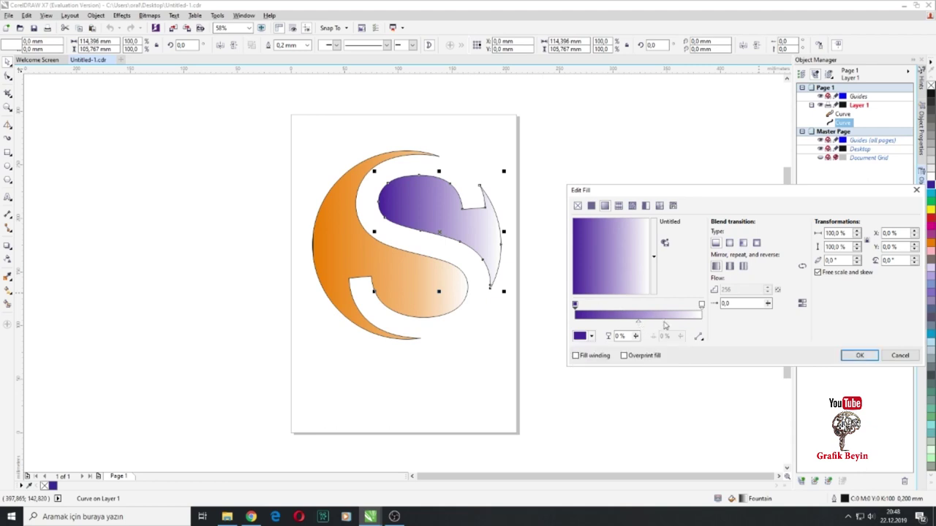
left_click_drag(638, 325, 672, 324)
left_click(860, 356)
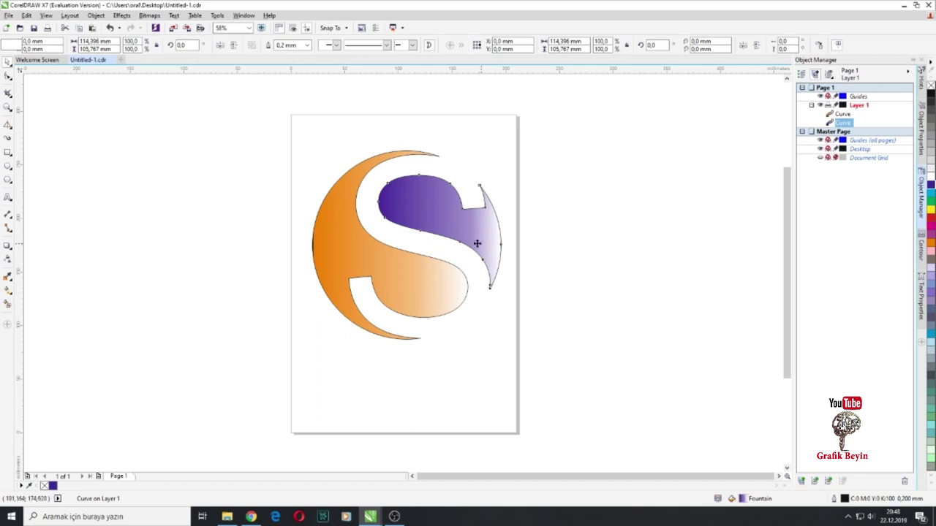
left_click(307, 178)
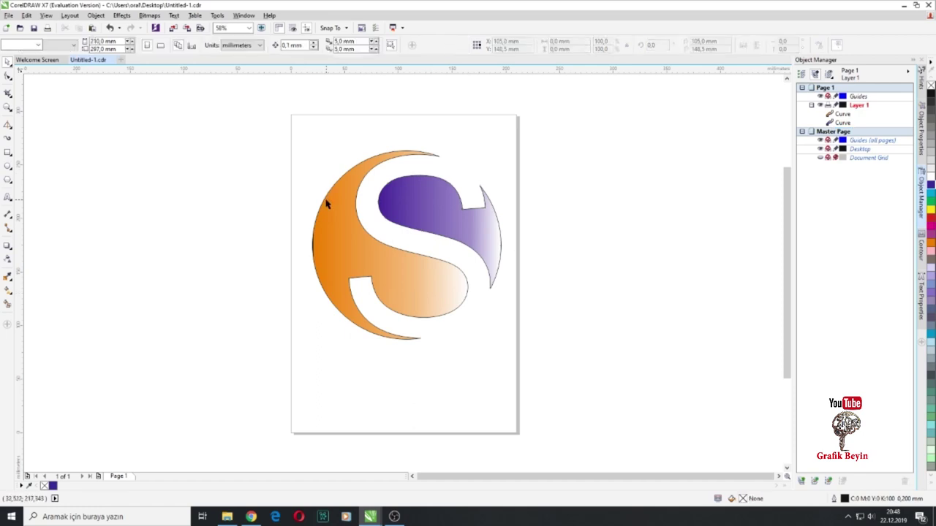
left_click(346, 241)
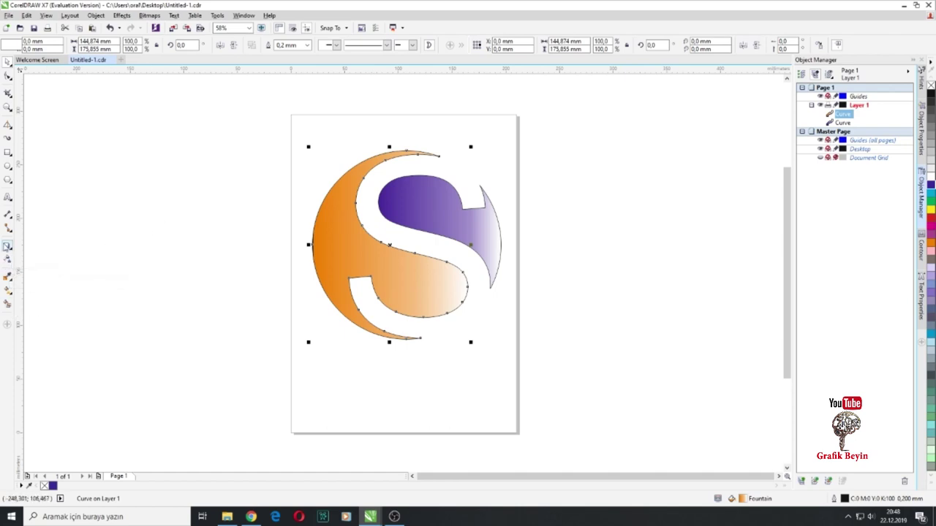
left_click(133, 222)
left_click(9, 165)
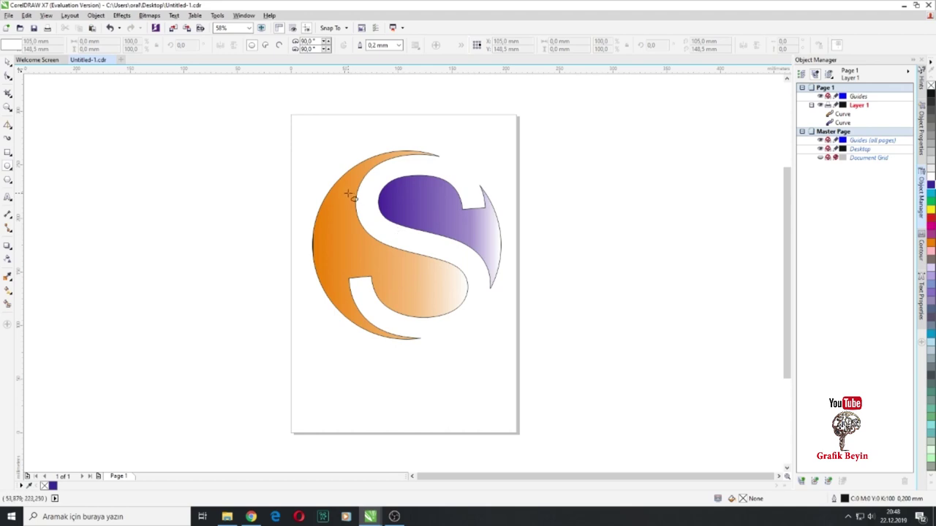
left_click(7, 62)
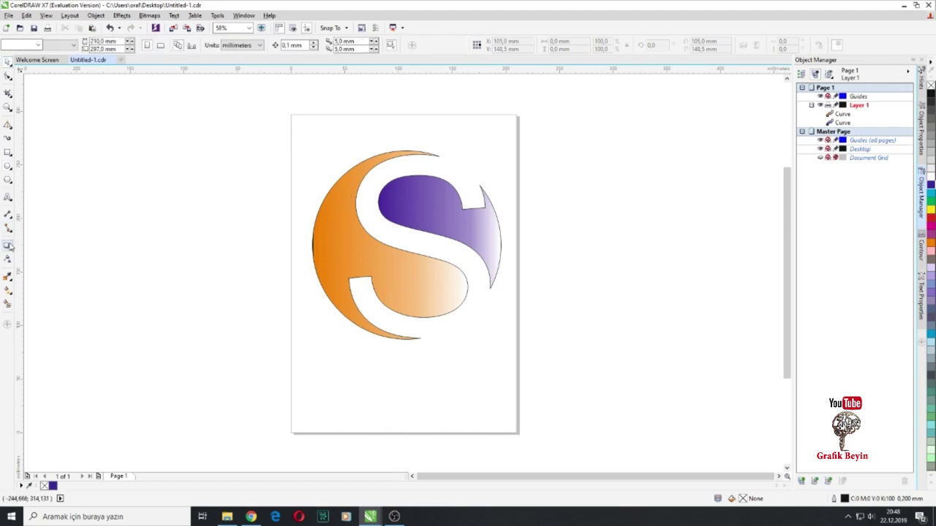
Extrude the orange piece, placing the vanishing point about 57 mm left of and 39 mm below its centre.
left_click(368, 254)
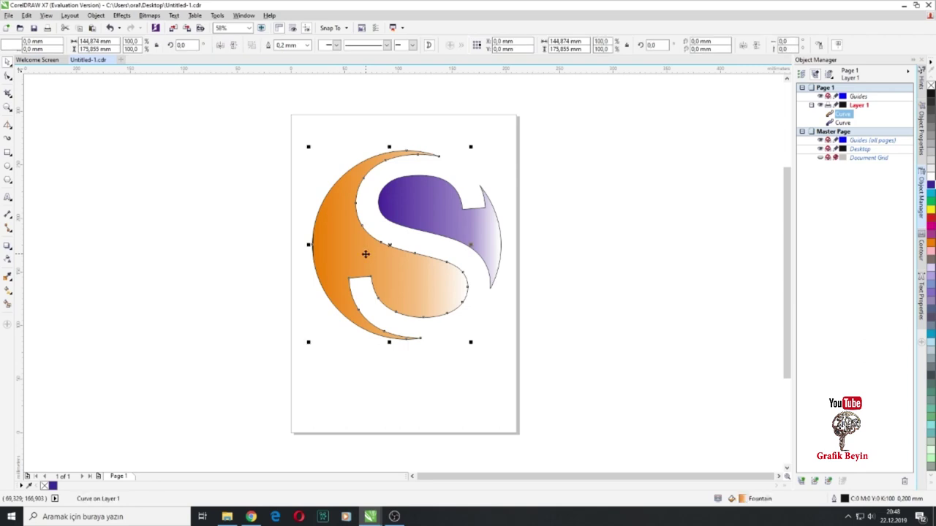
left_click(7, 247)
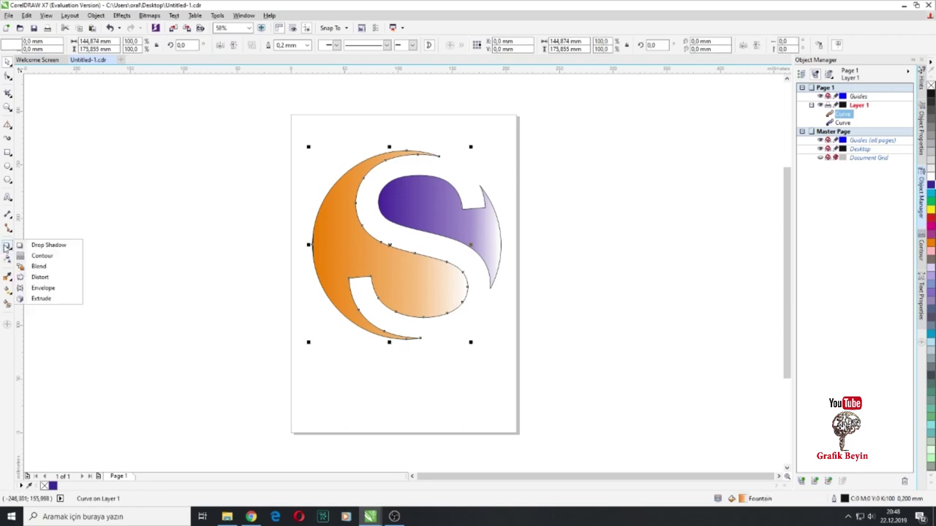
left_click(54, 300)
left_click_drag(329, 287, 378, 252)
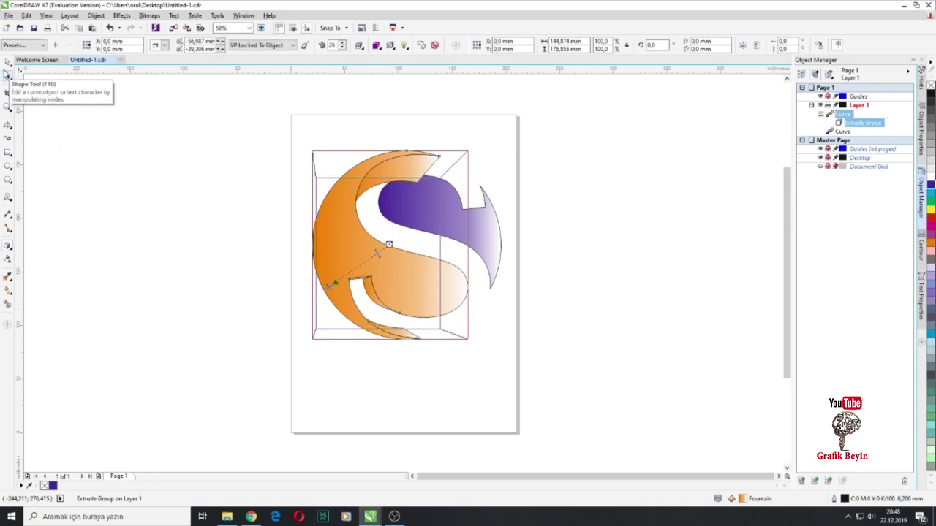
left_click(7, 73)
Extrude the purple piece, placing the vanishing point about 12 mm left of and 20 mm below its centre.
left_click(479, 231)
key("space")
left_click(9, 249)
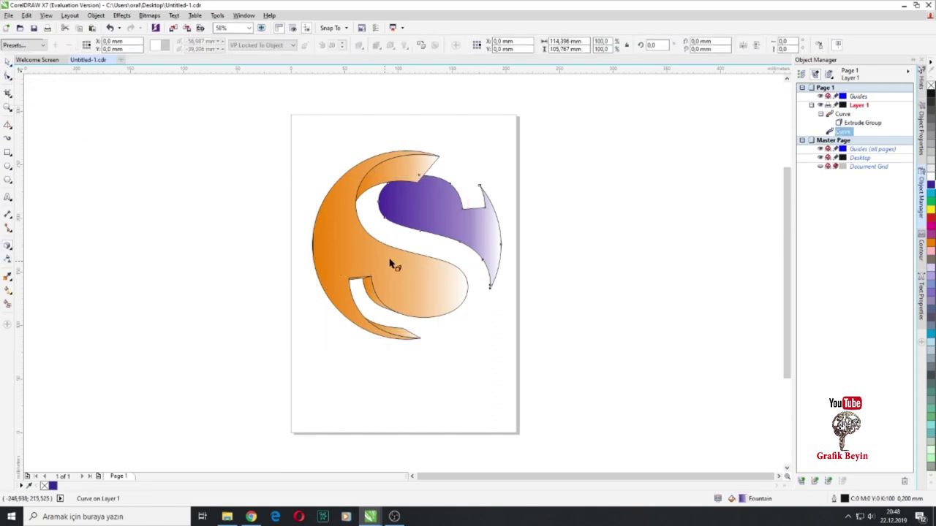
left_click_drag(447, 247, 429, 248)
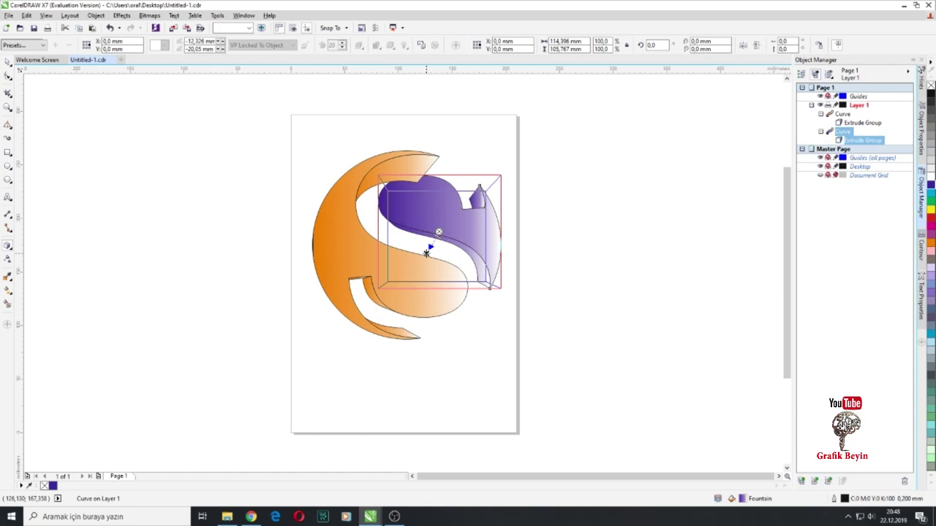
left_click(9, 71)
Bring the extruded purple piece to the front of the page and deselect it.
left_click(475, 238)
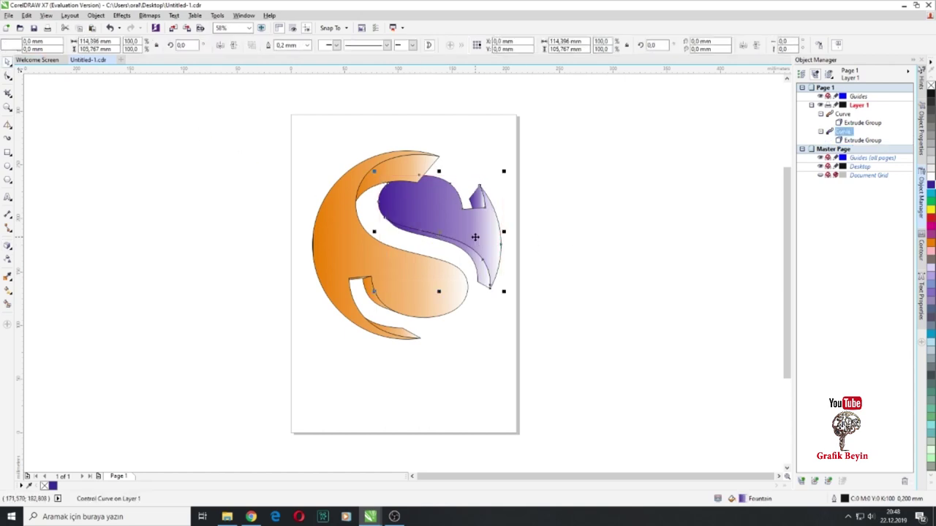
right_click(475, 237)
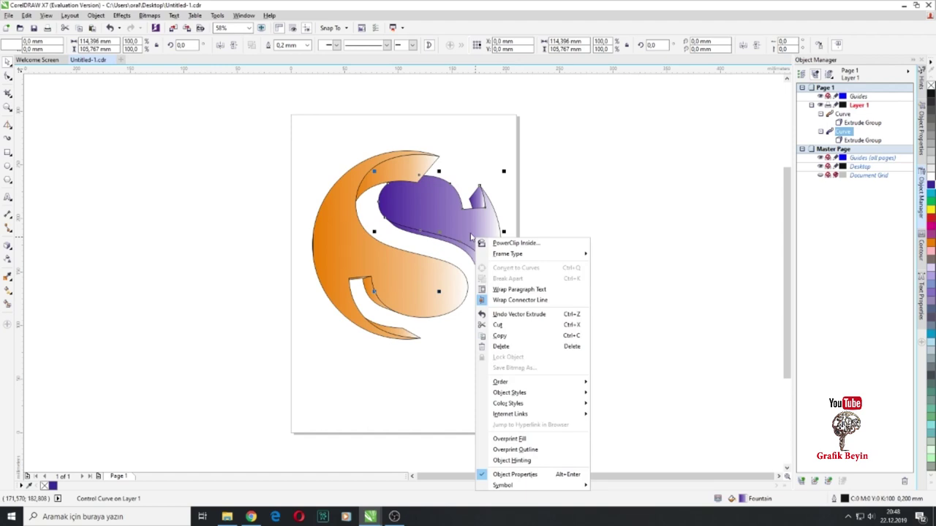
mouse_move(544, 386)
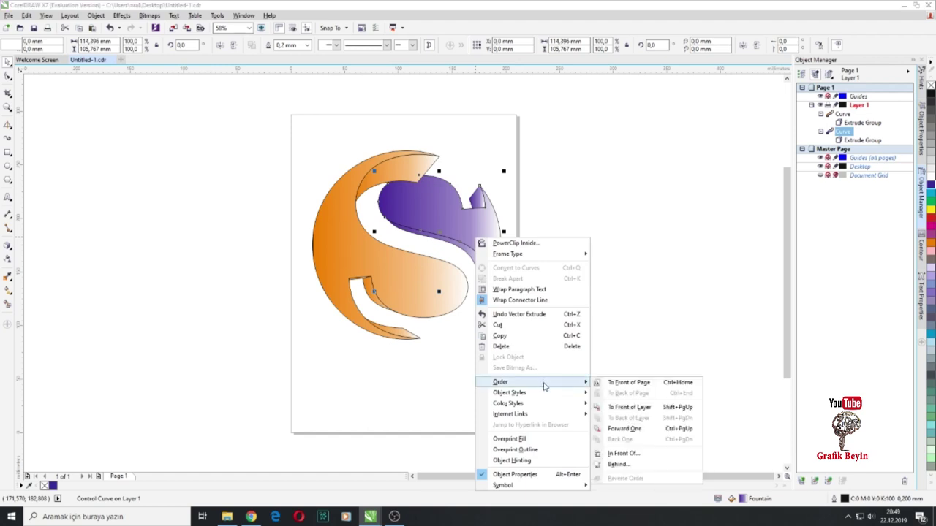
left_click(629, 382)
left_click(622, 366)
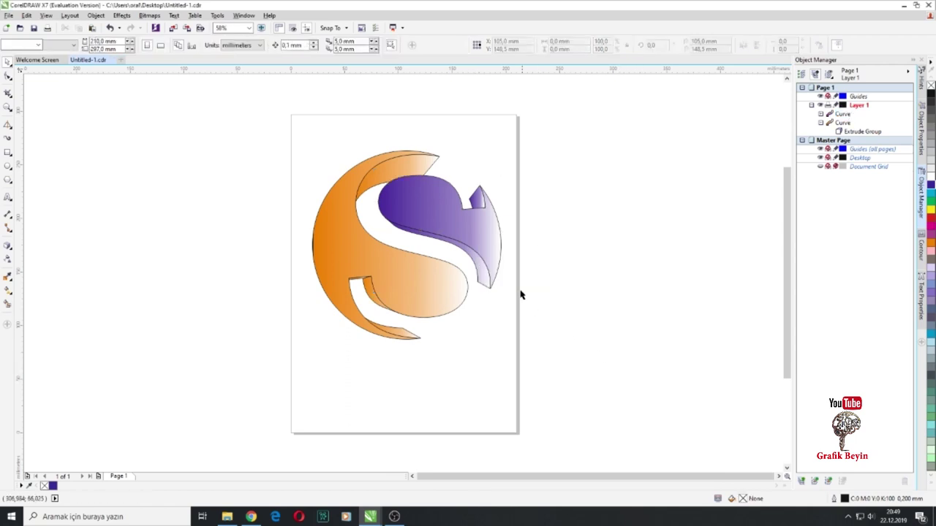
left_click(477, 238)
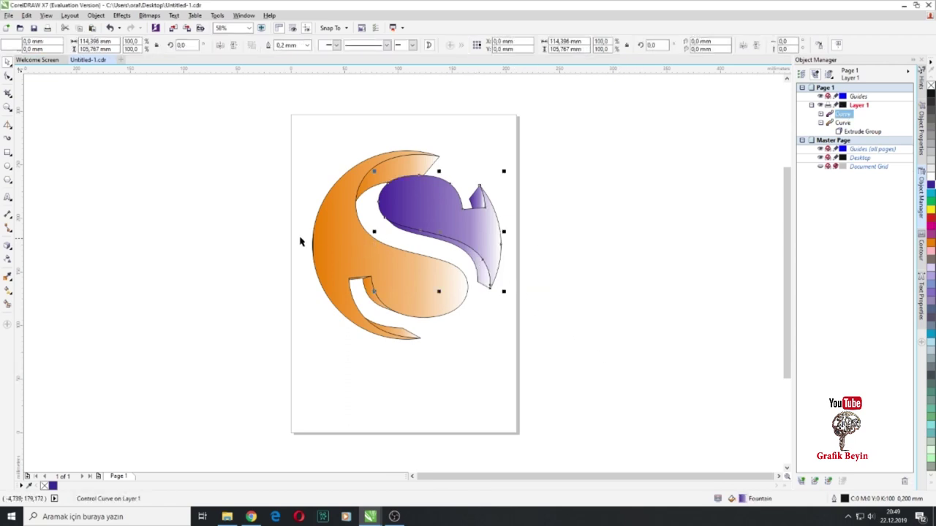
left_click(247, 215)
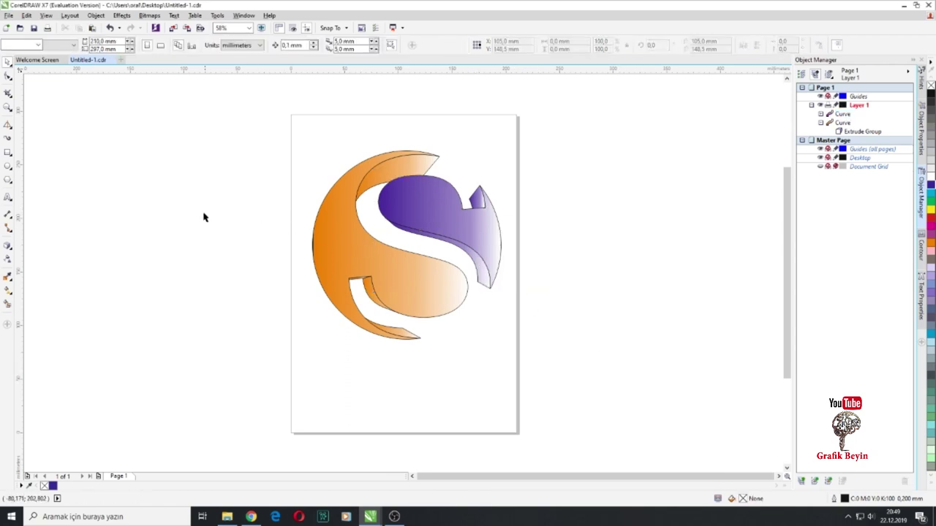
Draw an ellipse over the middle of the logo and stretch it vertically to about 143 by 142 mm.
left_click(10, 166)
left_click_drag(339, 206, 492, 313)
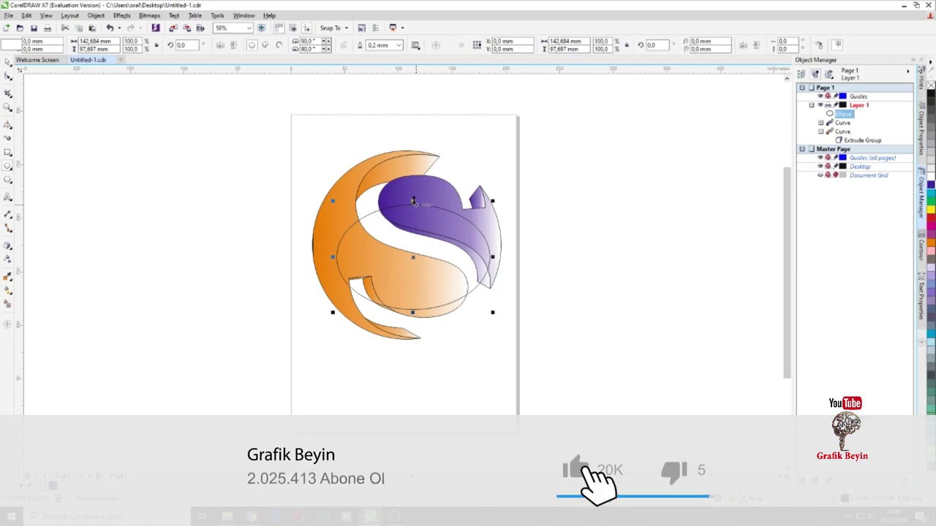
left_click_drag(413, 201, 408, 178)
left_click_drag(409, 178, 410, 163)
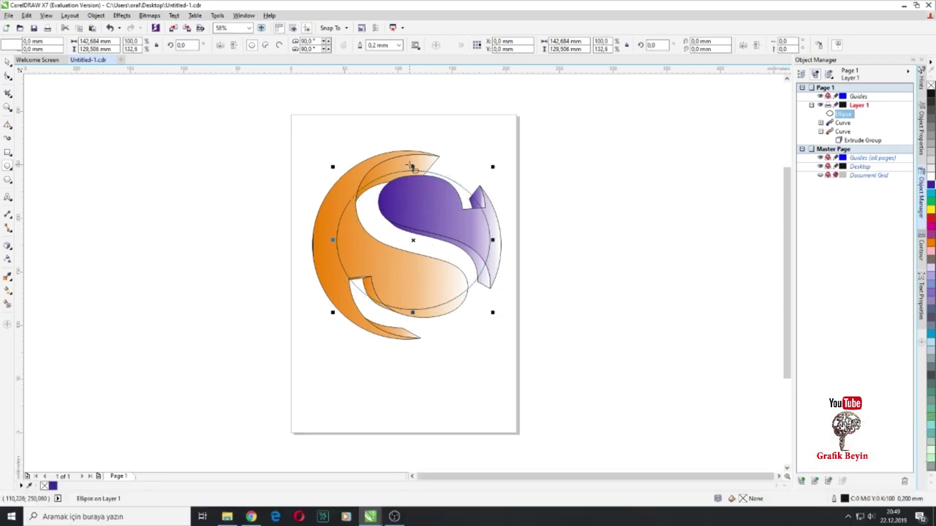
left_click_drag(413, 312, 413, 326)
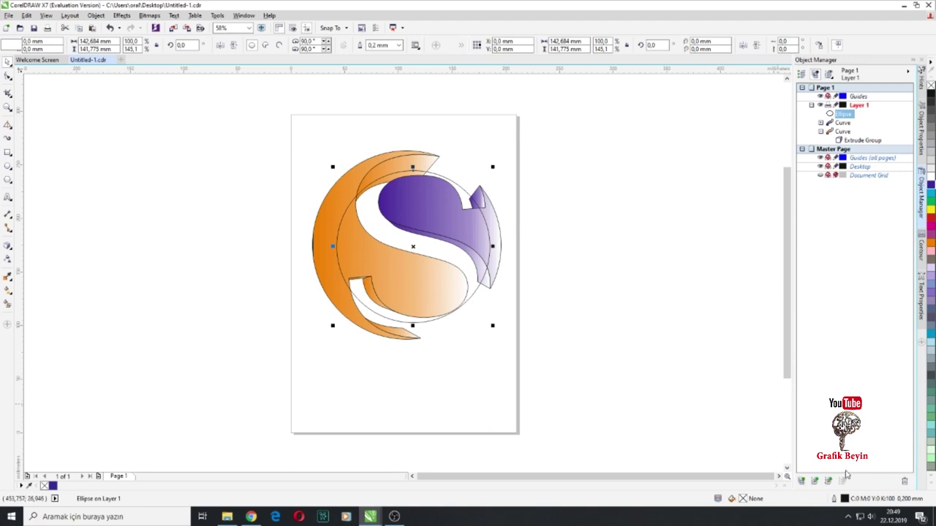
Fill the ellipse with the solid blue from the document palette.
left_click(52, 486)
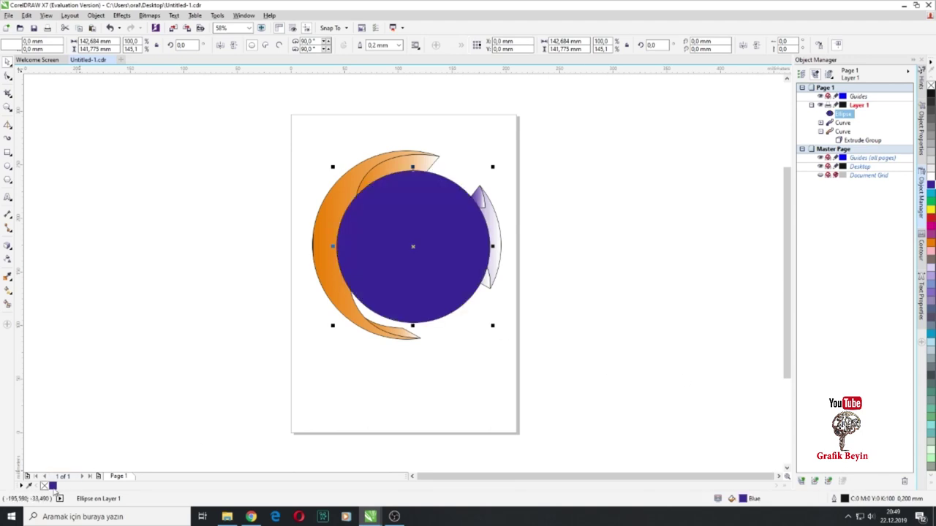
double_click(52, 486)
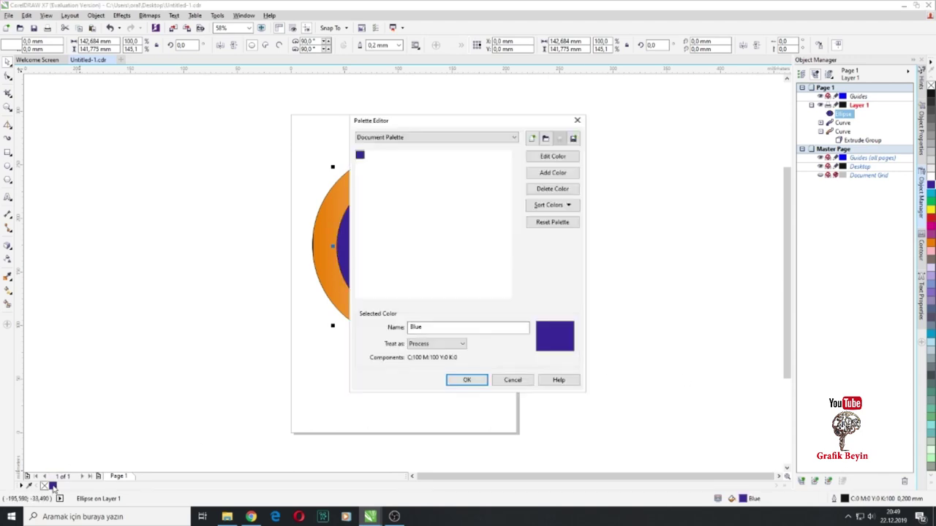
left_click(513, 379)
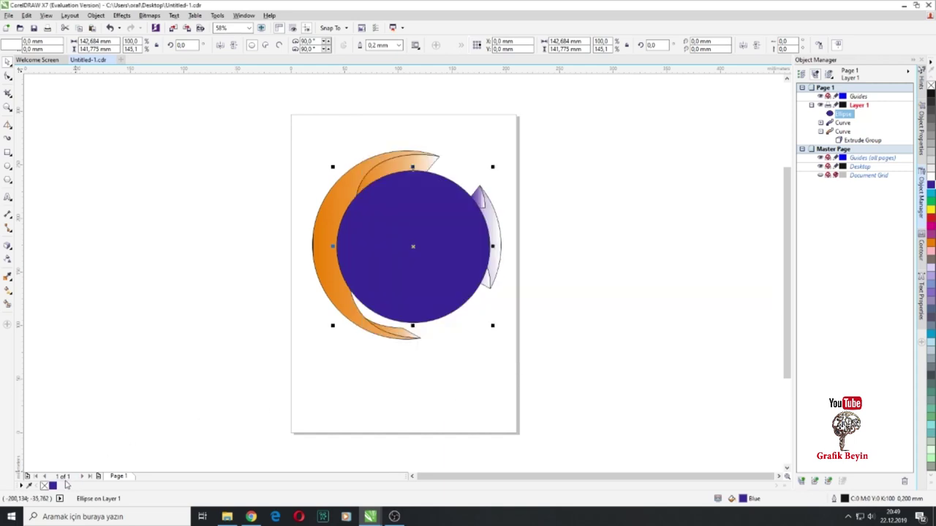
Change the ellipse's uniform fill to near-black C95 M95 Y45 K95.
double_click(743, 499)
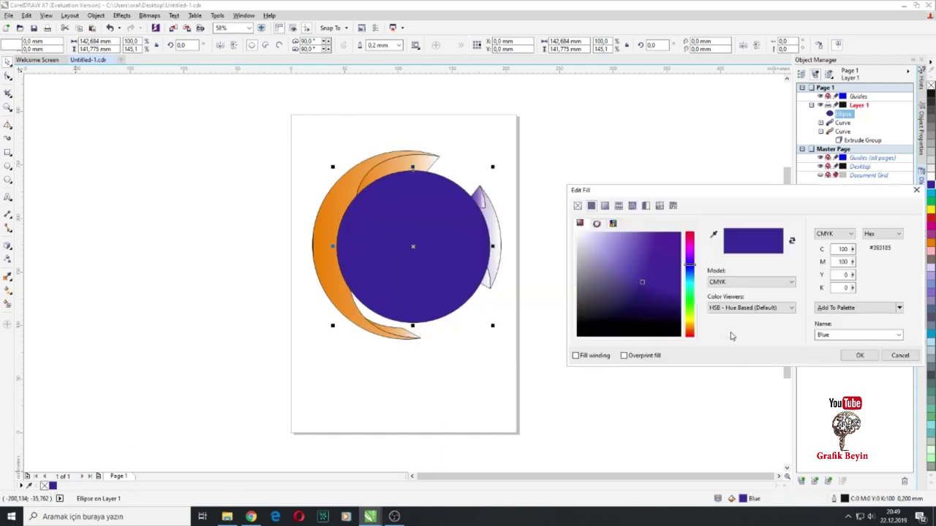
left_click(680, 336)
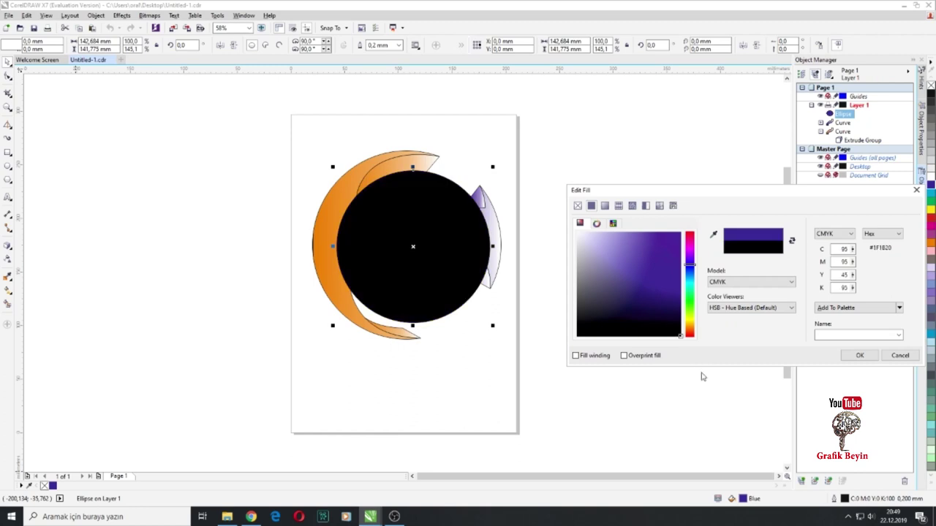
left_click(859, 356)
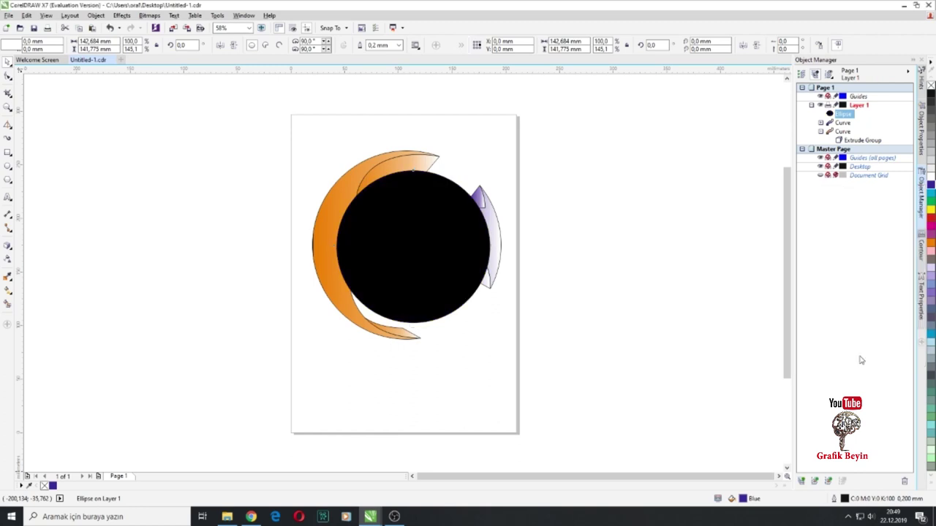
Give the ellipse a black-to-white fountain fill and send it backward behind both extruded pieces.
double_click(742, 498)
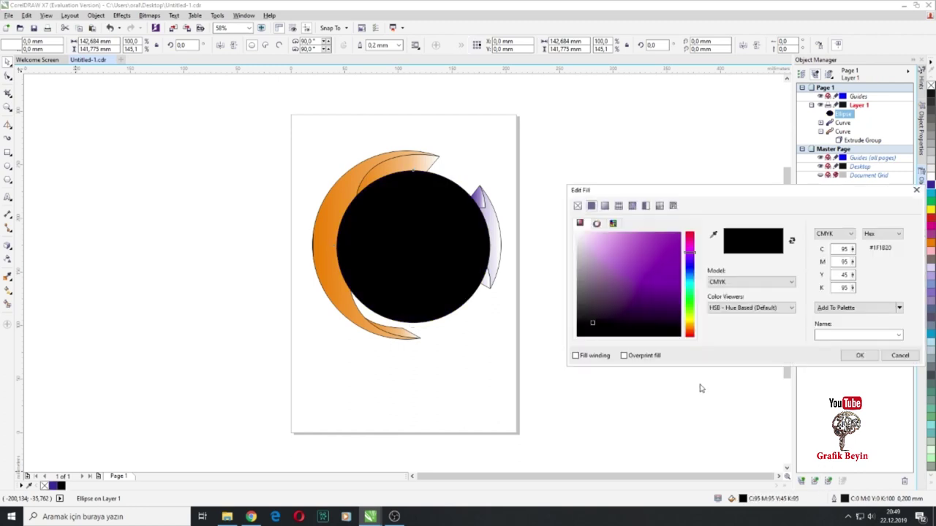
left_click(605, 205)
left_click(858, 355)
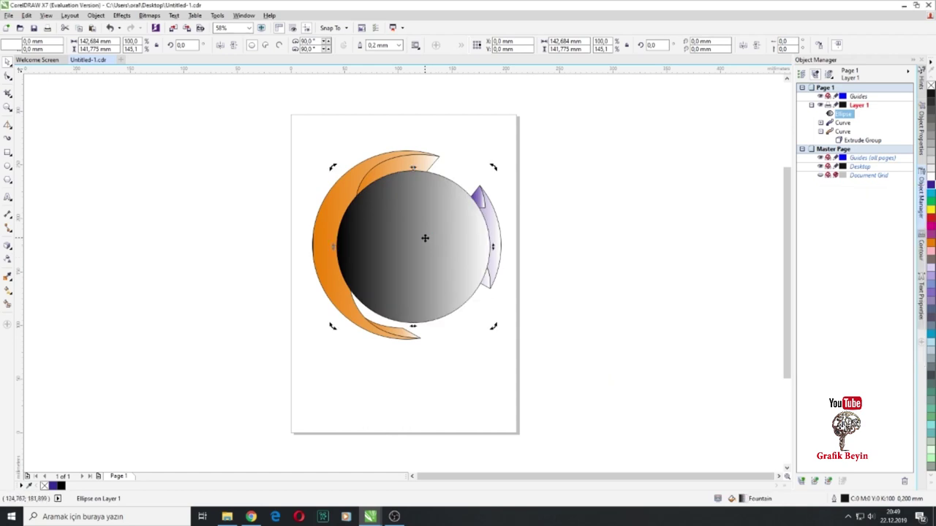
key("ctrl+Page_Down")
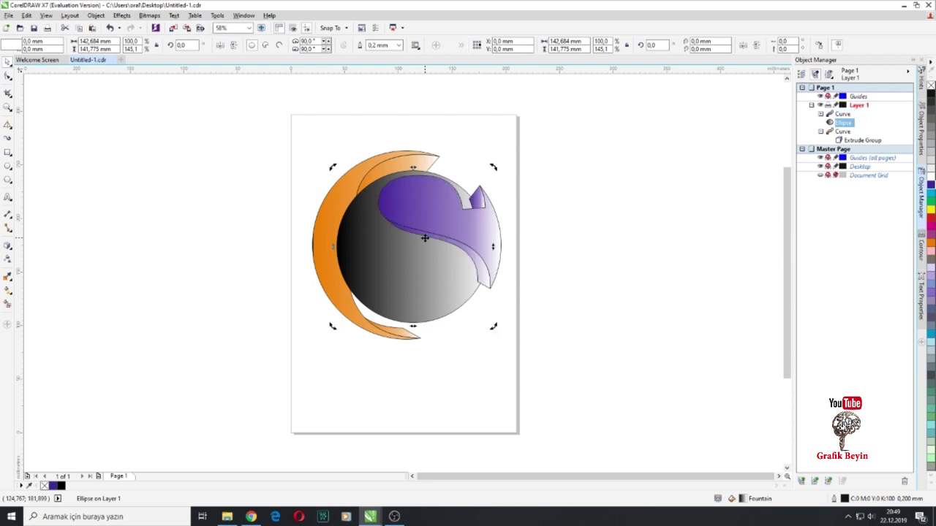
key("ctrl+Page_Down")
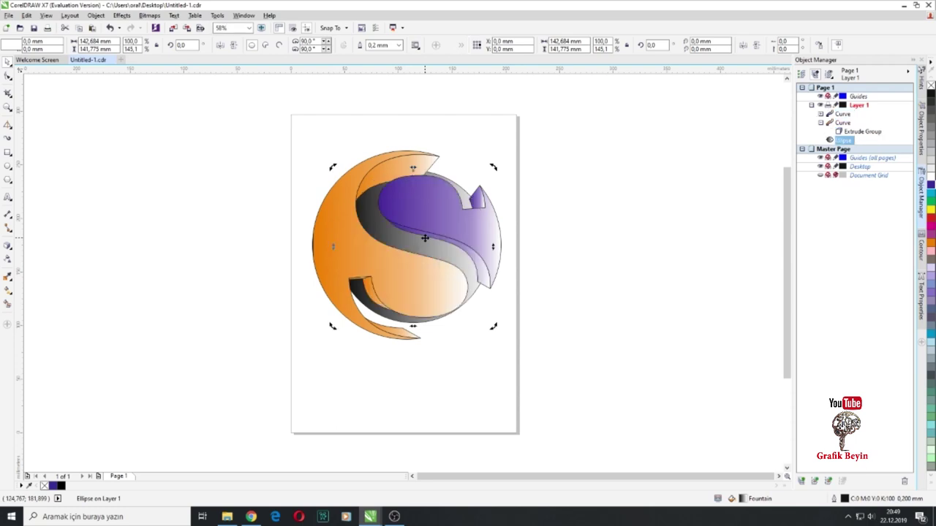
Group both extruded pieces and the gradient ellipse into one object.
left_click(253, 160)
left_click_drag(272, 137, 640, 368)
right_click(423, 244)
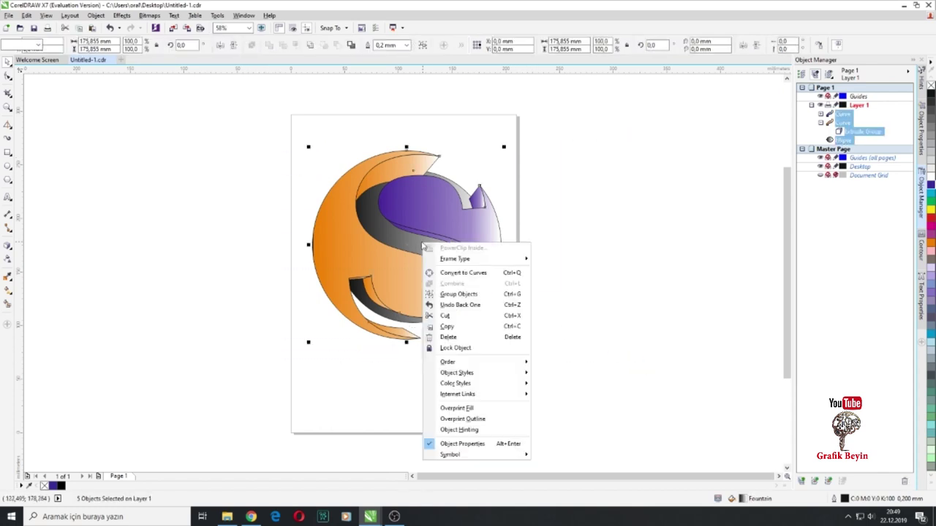
left_click(459, 294)
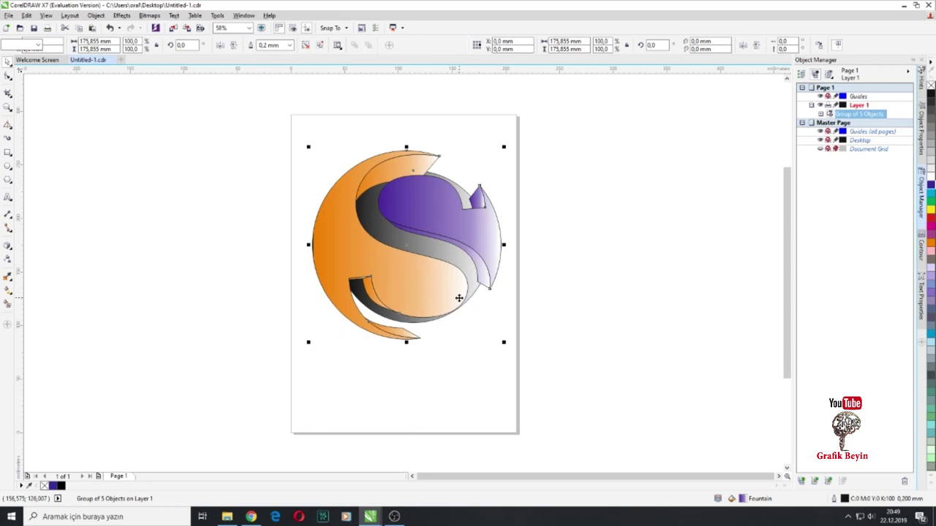
Remove the outline from the grouped logo.
left_click(290, 45)
left_click(283, 59)
left_click(305, 113)
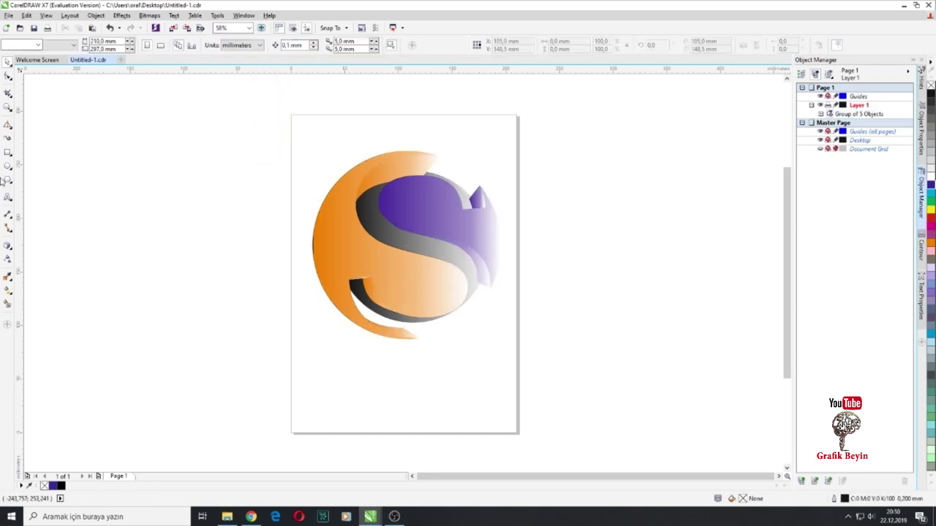
Inspect the edges of the grouped logo up close.
left_click(317, 284)
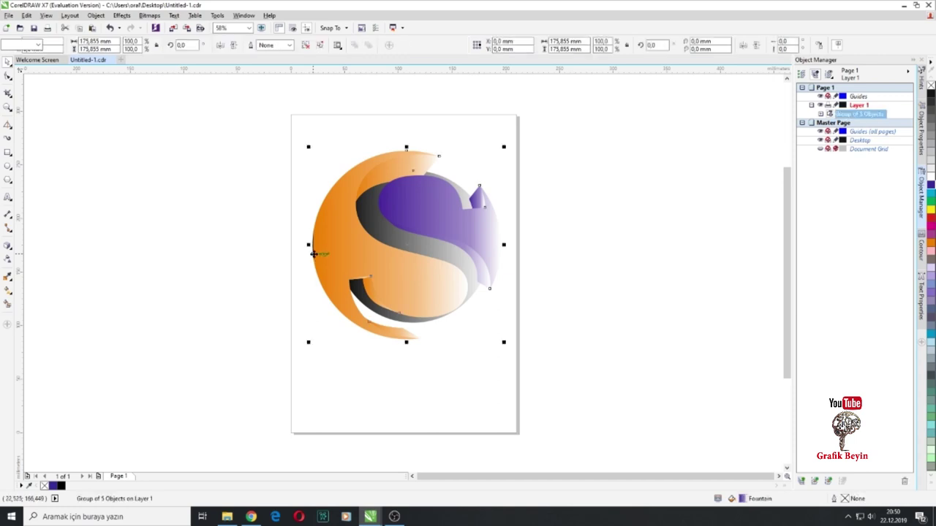
scroll(311, 251, "up", 4)
scroll(312, 251, "up", 1)
scroll(316, 249, "down", 4)
scroll(320, 247, "up", 1)
scroll(322, 246, "down", 1)
left_click(85, 175)
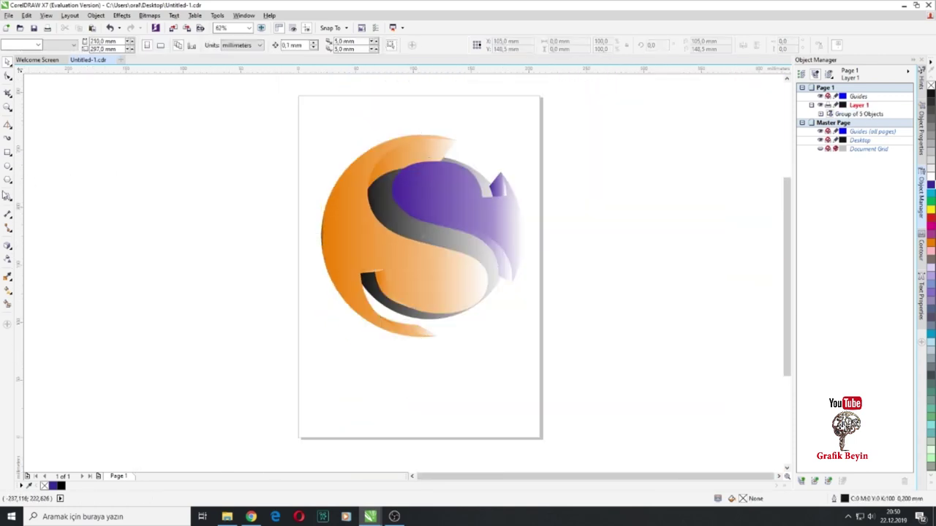
Draw a rectangle about 216 by 249 mm covering the whole logo.
left_click(7, 152)
left_click_drag(300, 103, 549, 391)
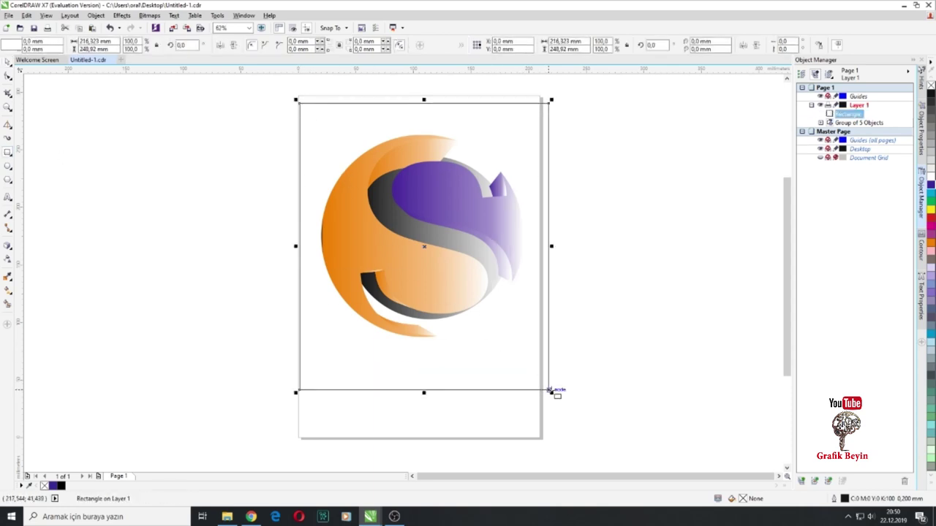
Try the palette fills C40 M40 Y0 K60 and C40 M40 Y0 K0 on the rectangle.
left_click(933, 319)
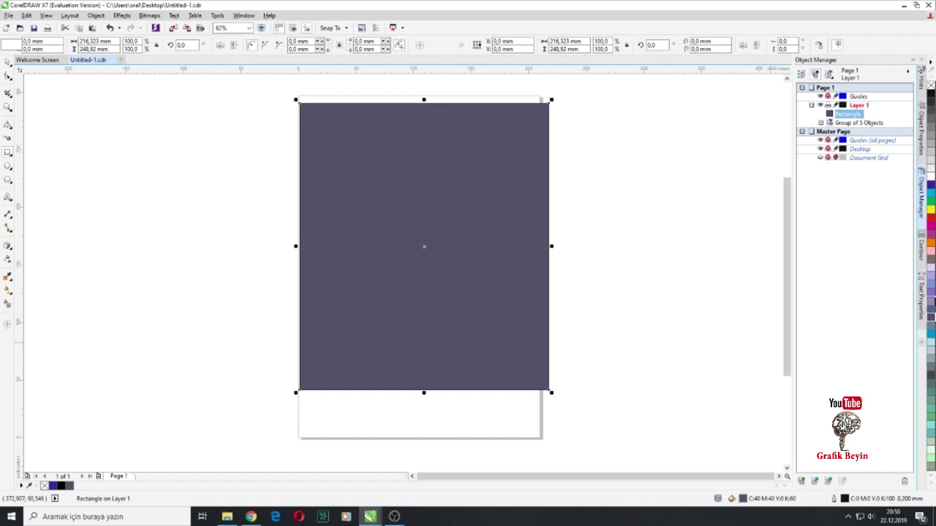
left_click(931, 294)
left_click(932, 280)
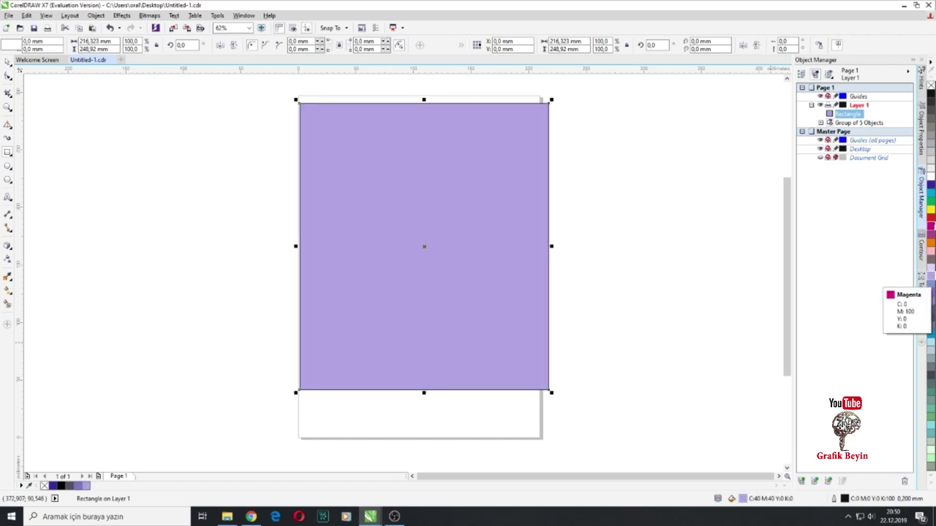
Fill the rectangle with green C100 M0 Y100 K0 and send it behind the logo group.
left_click(930, 202)
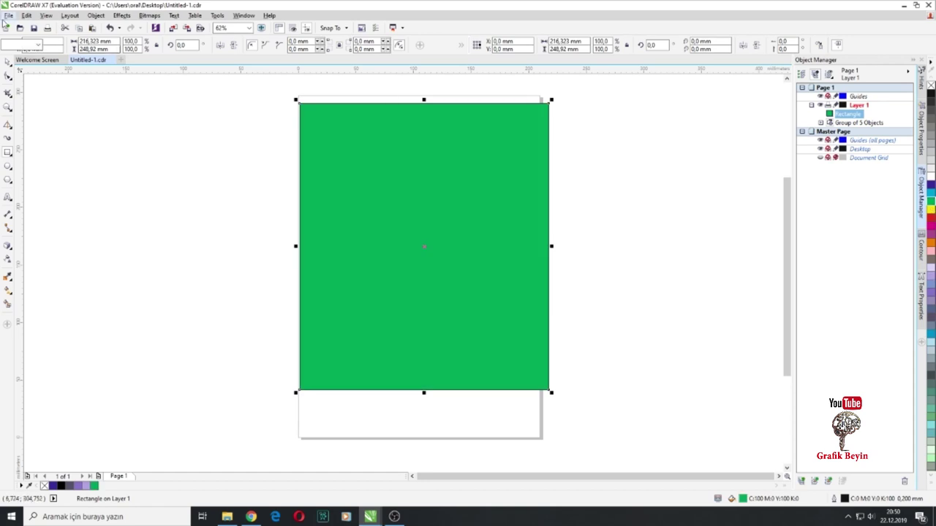
left_click(518, 345)
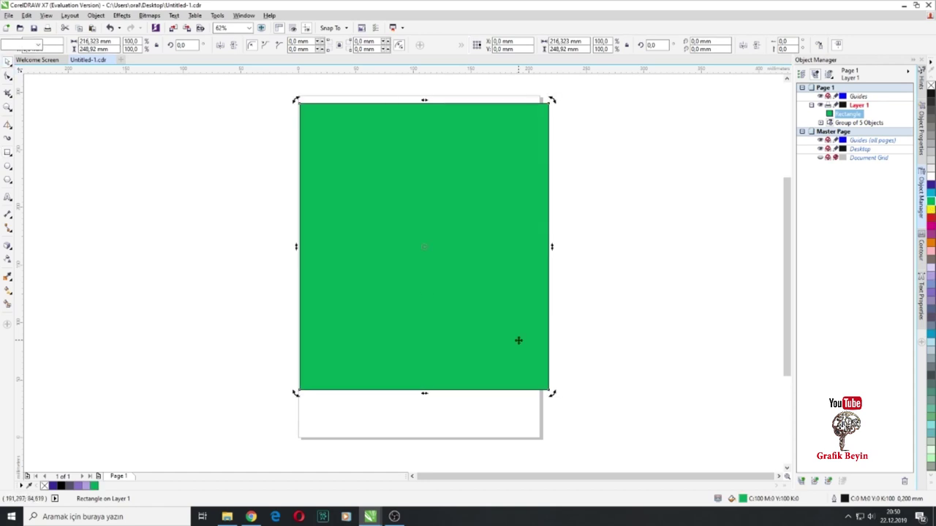
key("shift+Page_Down")
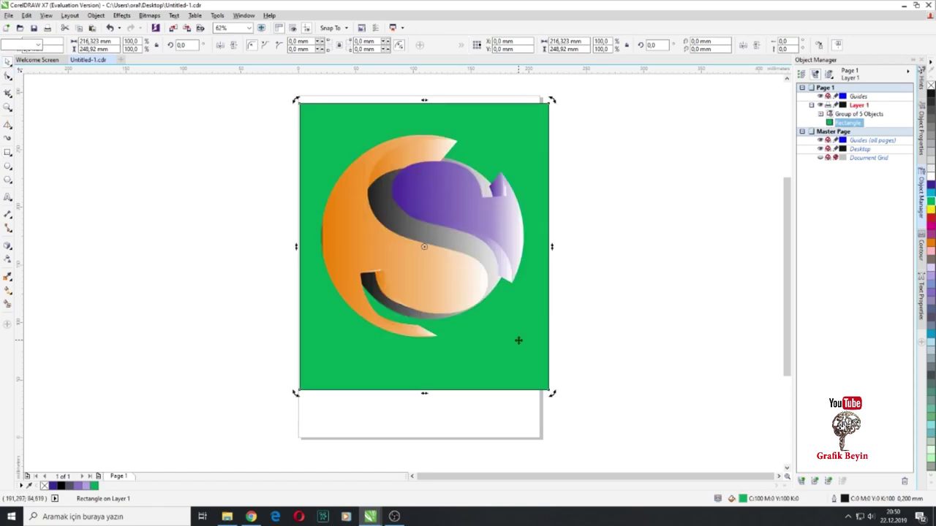
left_click(184, 234)
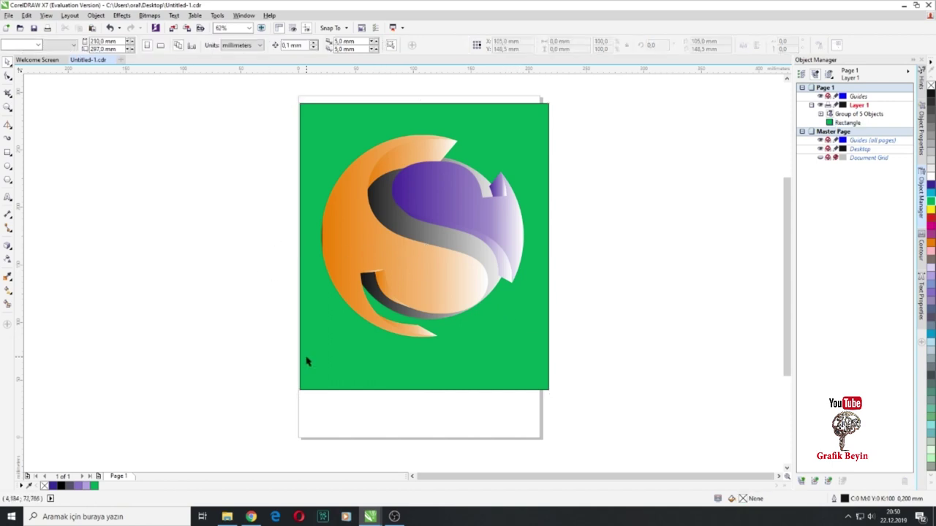
left_click(346, 358)
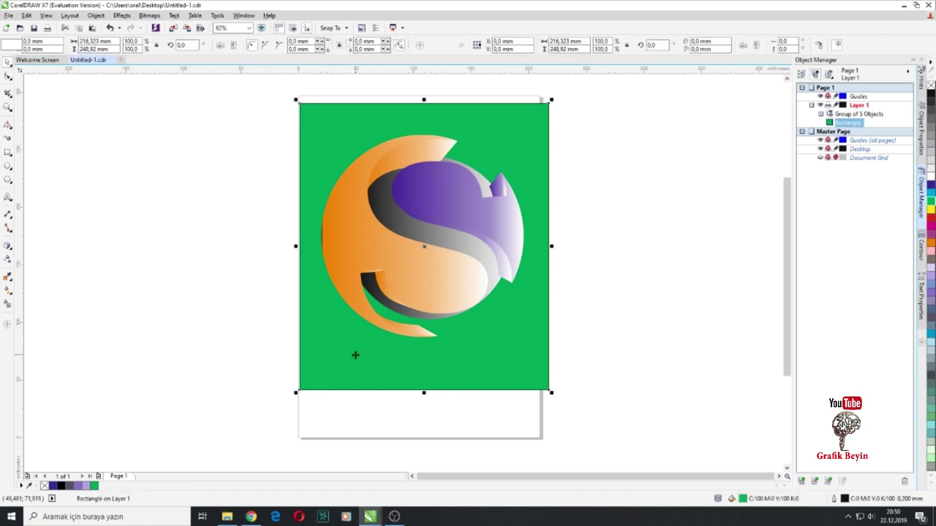